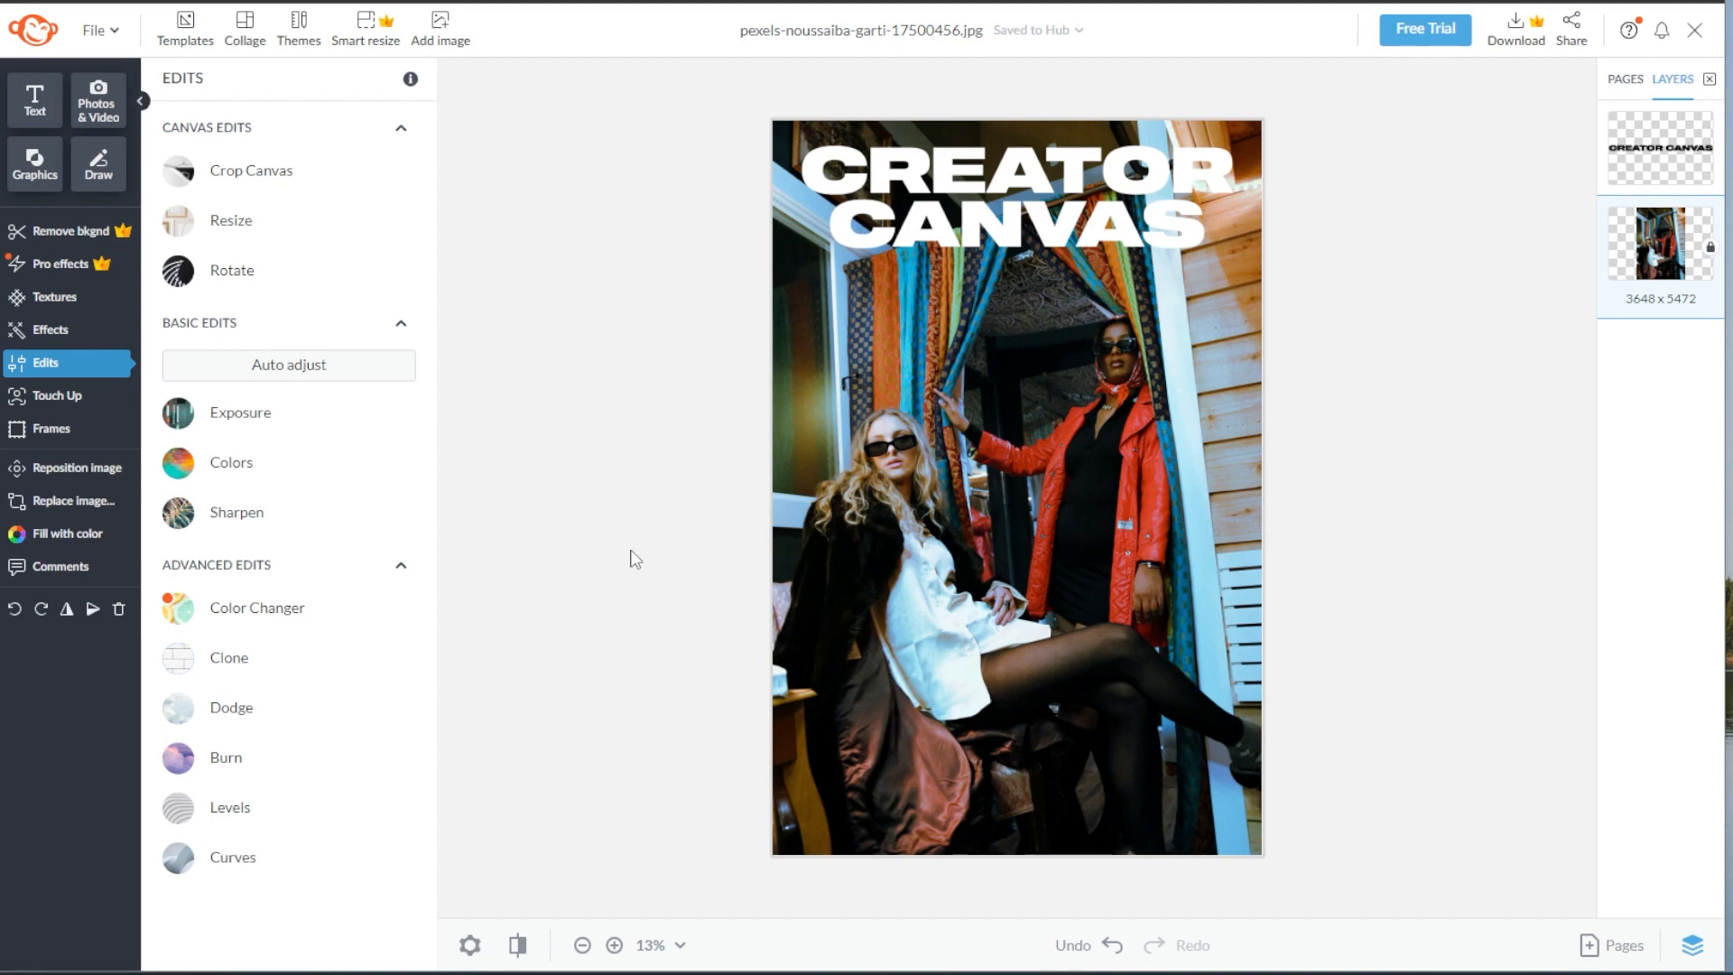
- Open the text color settings for the CREATOR CANVAS title and mix the solid gold color #ffd700
left_click(990, 198)
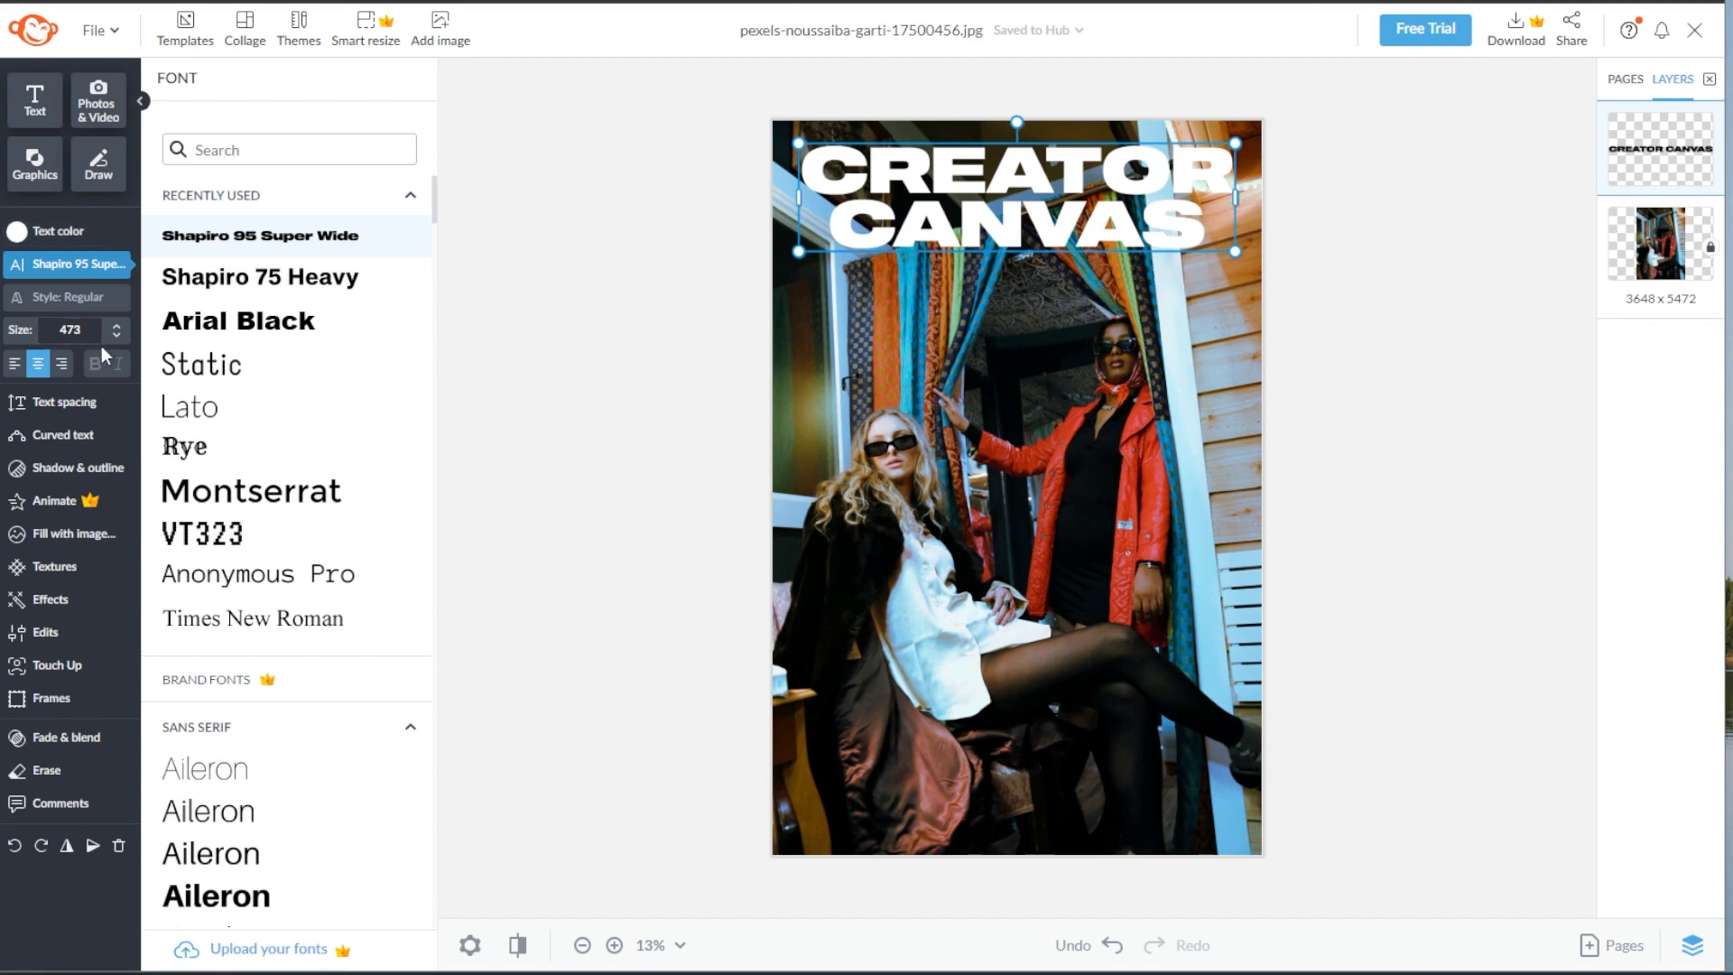
left_click(82, 236)
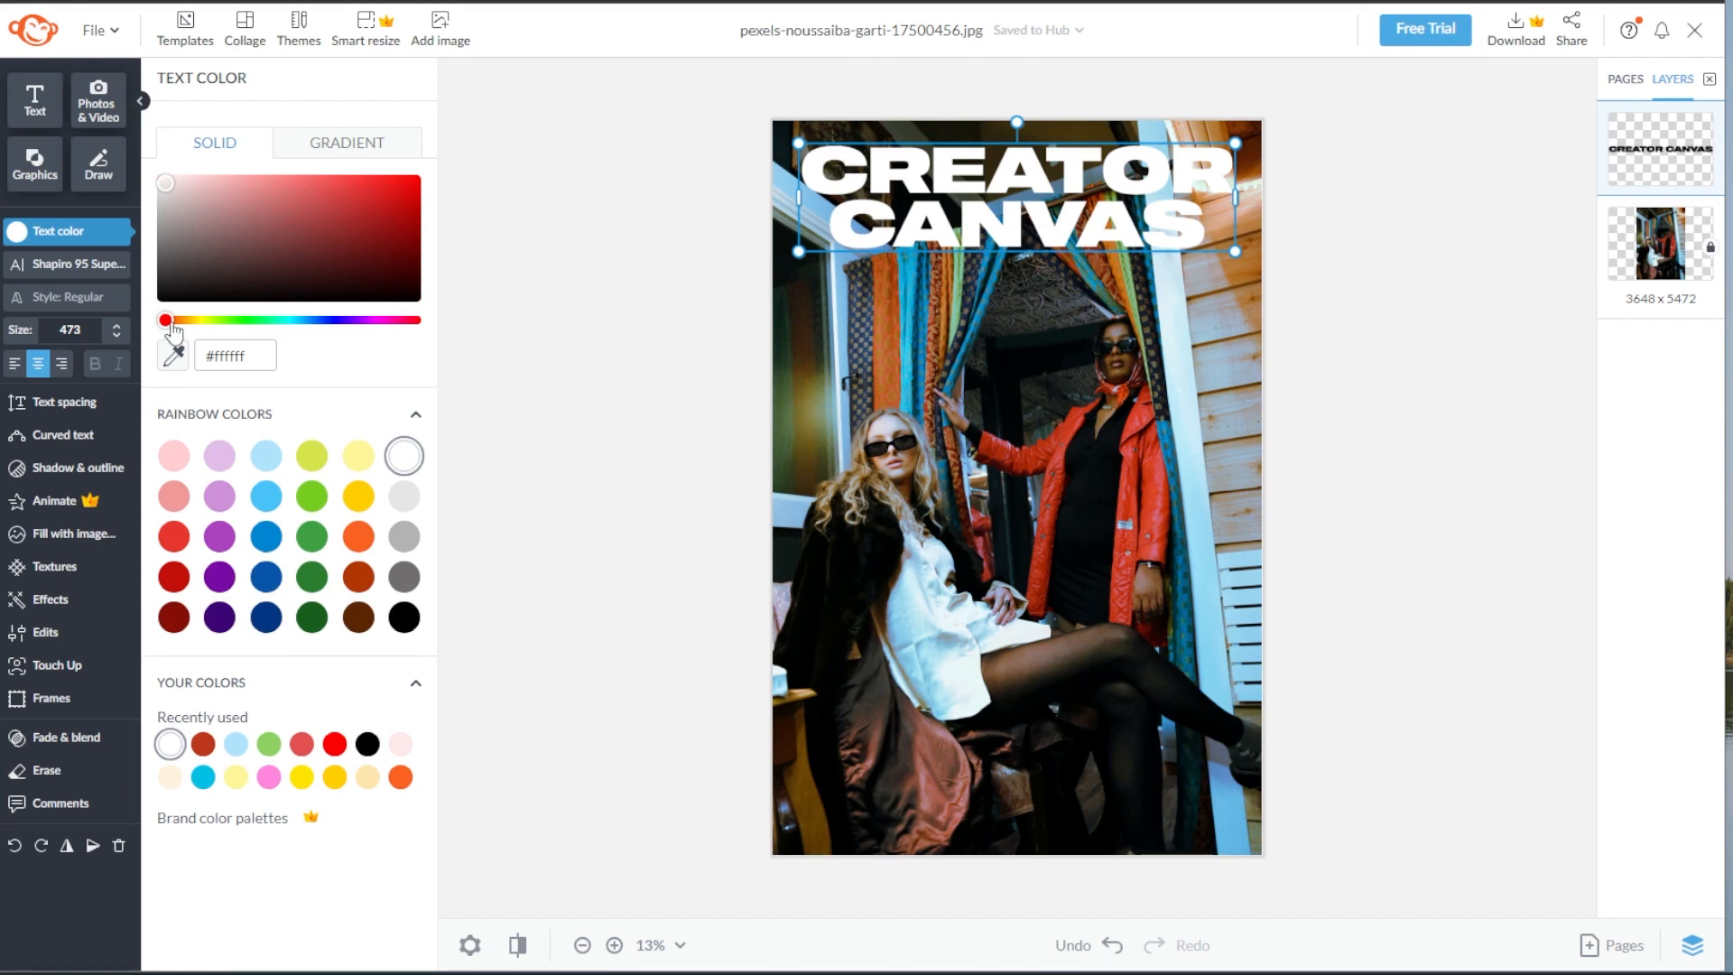
mouse_move(172, 325)
left_mouse_down()
mouse_move(342, 327)
mouse_move(202, 328)
left_mouse_up()
left_click_drag(212, 197, 446, 168)
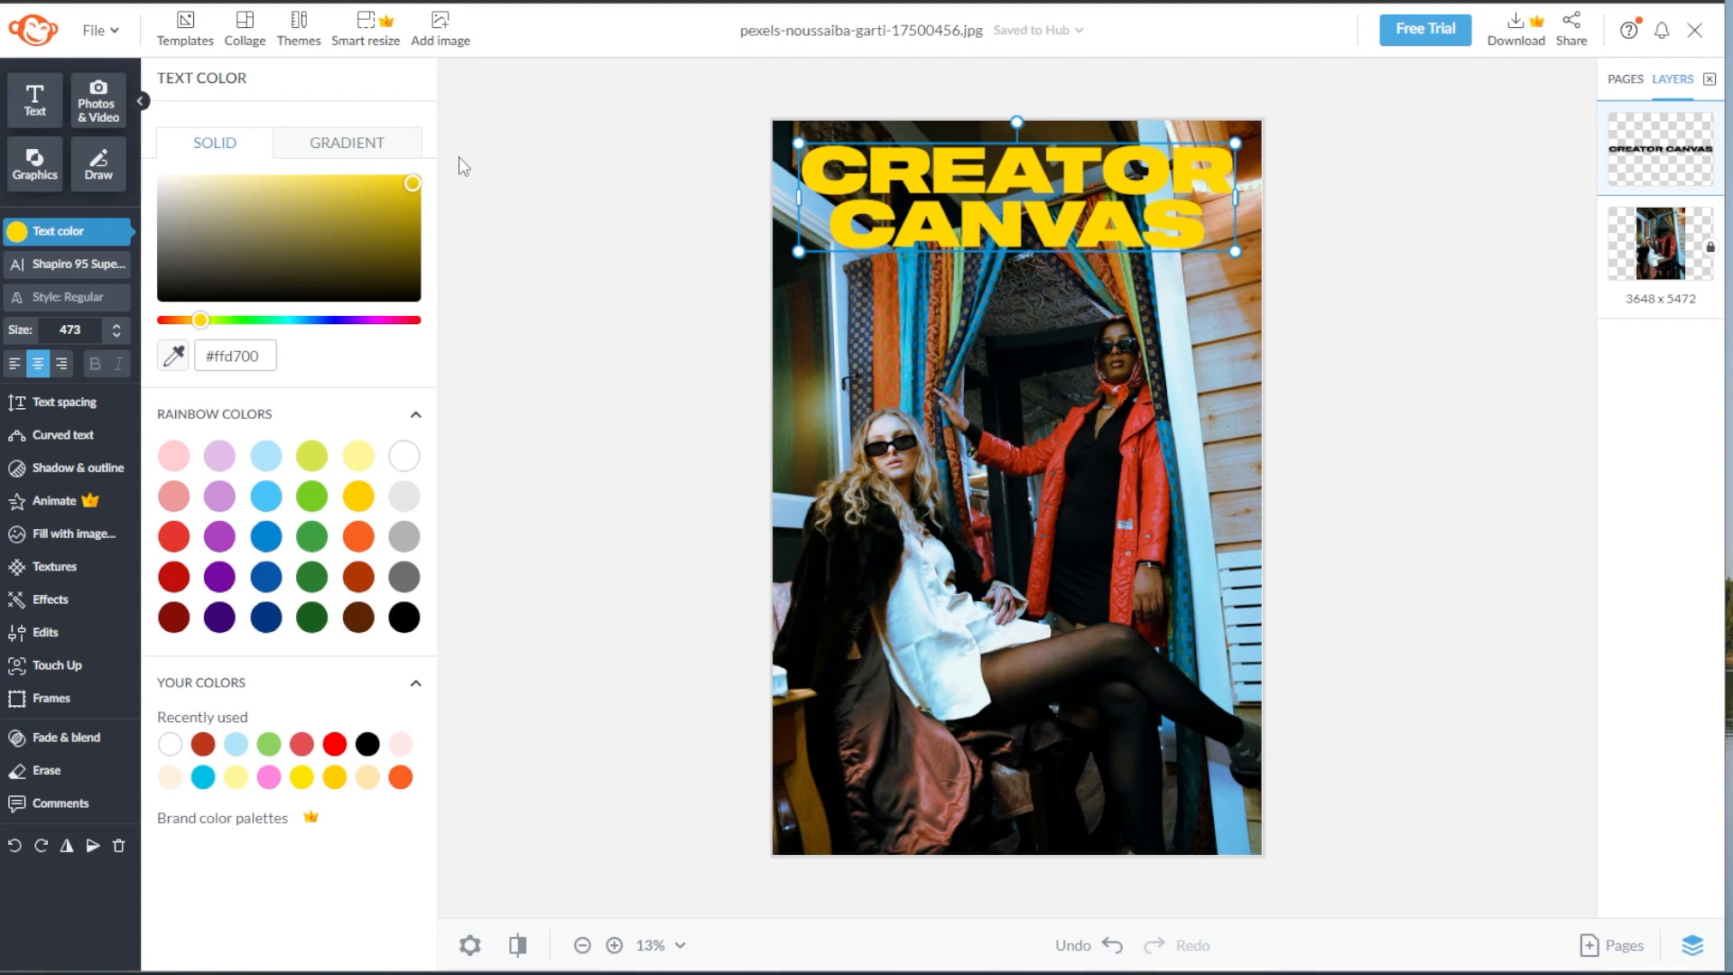
mouse_move(413, 183)
left_mouse_down()
mouse_move(403, 240)
mouse_move(291, 242)
mouse_move(298, 193)
mouse_move(252, 199)
mouse_move(251, 239)
mouse_move(243, 179)
mouse_move(196, 177)
mouse_move(441, 183)
left_mouse_up()
- Try several Rainbow Colors presets on the title, including #870f06, #fef698 and #b2b2b2, ending with black #000000
left_click(173, 616)
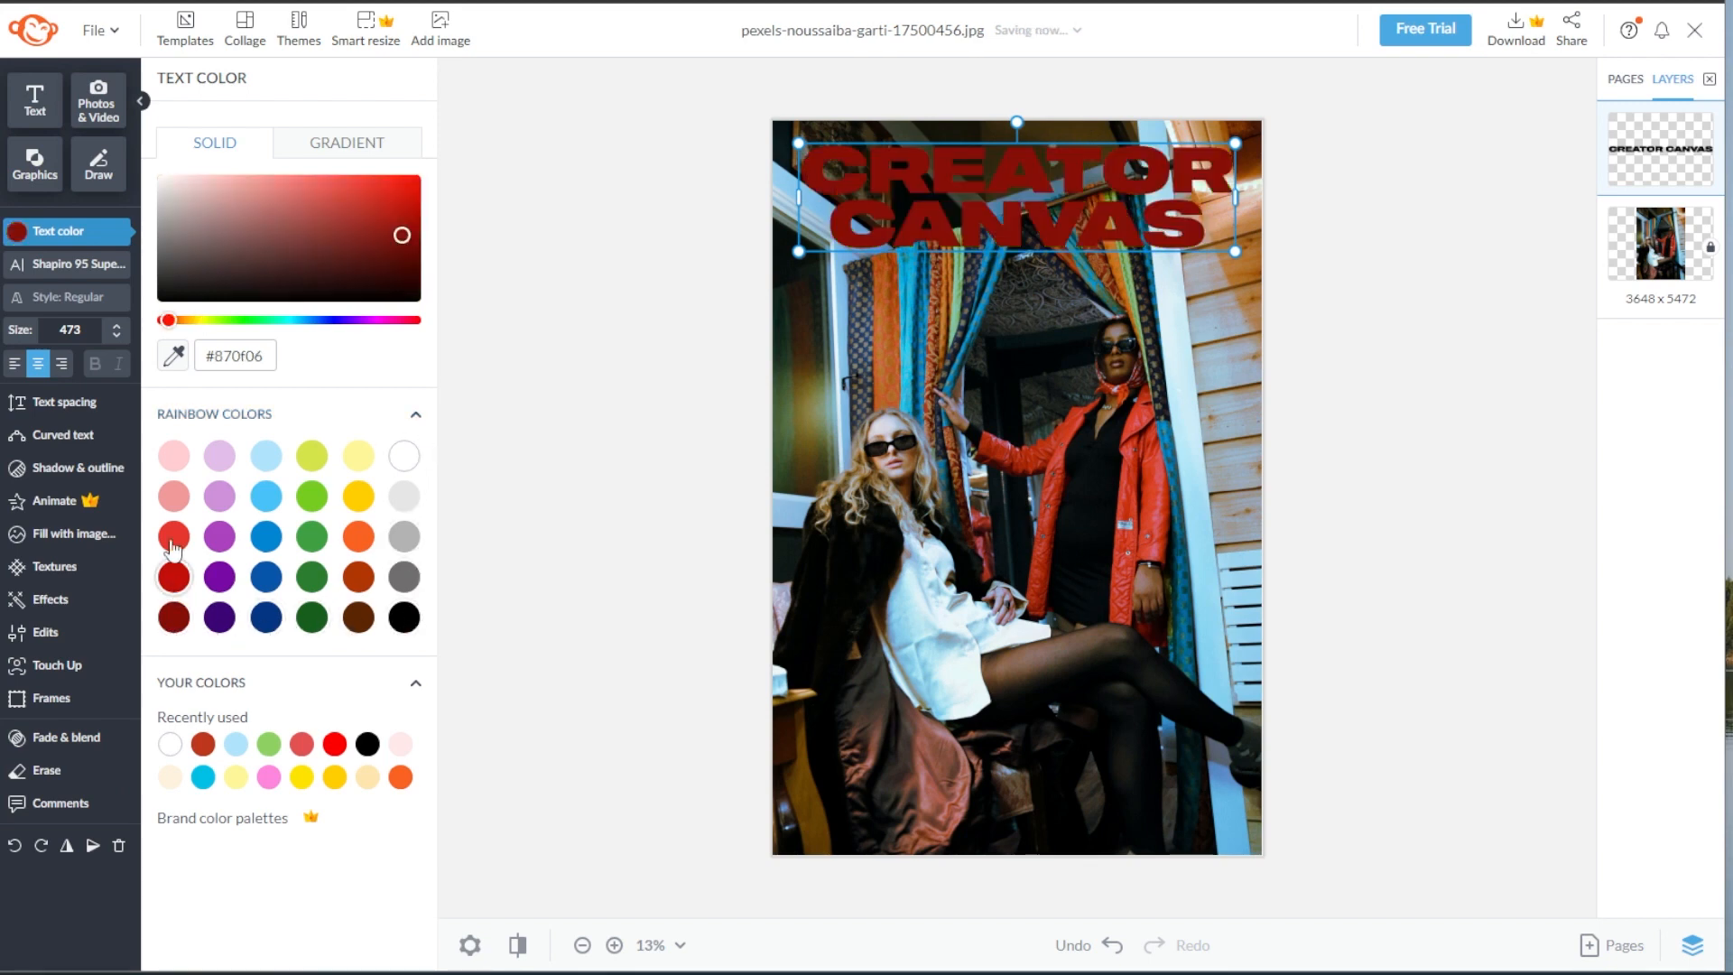
left_click(403, 455)
left_click(358, 455)
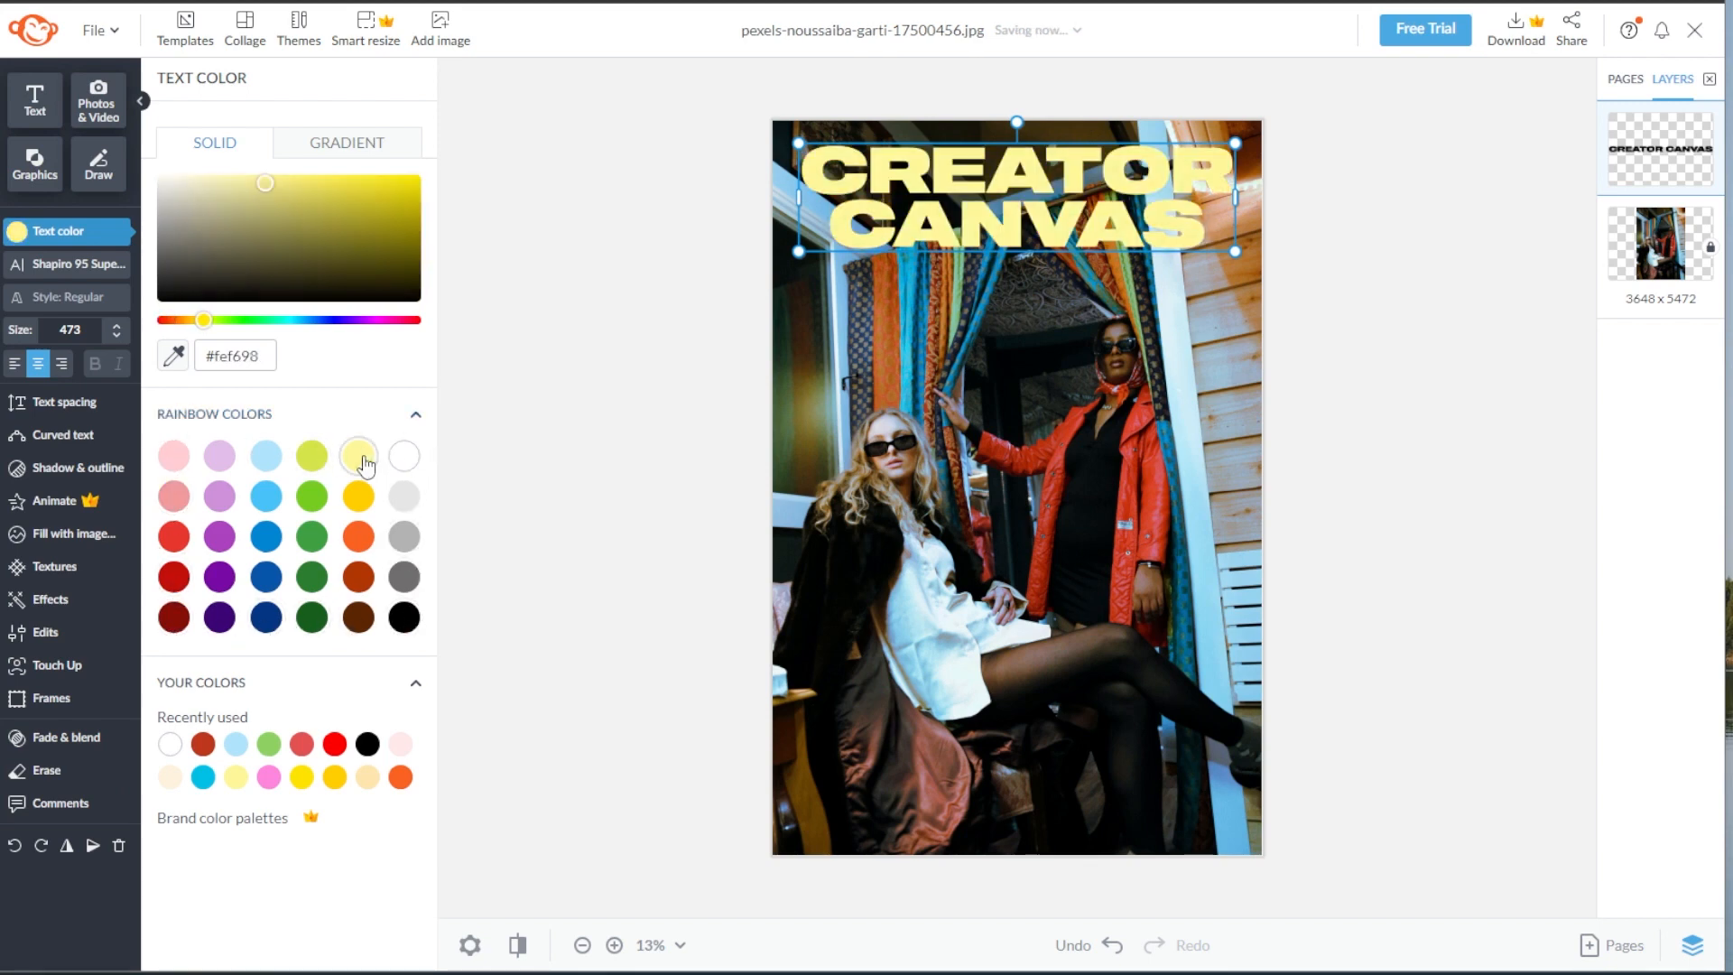
left_click(314, 458)
left_click(266, 456)
left_click(173, 457)
left_click(173, 496)
left_click(403, 495)
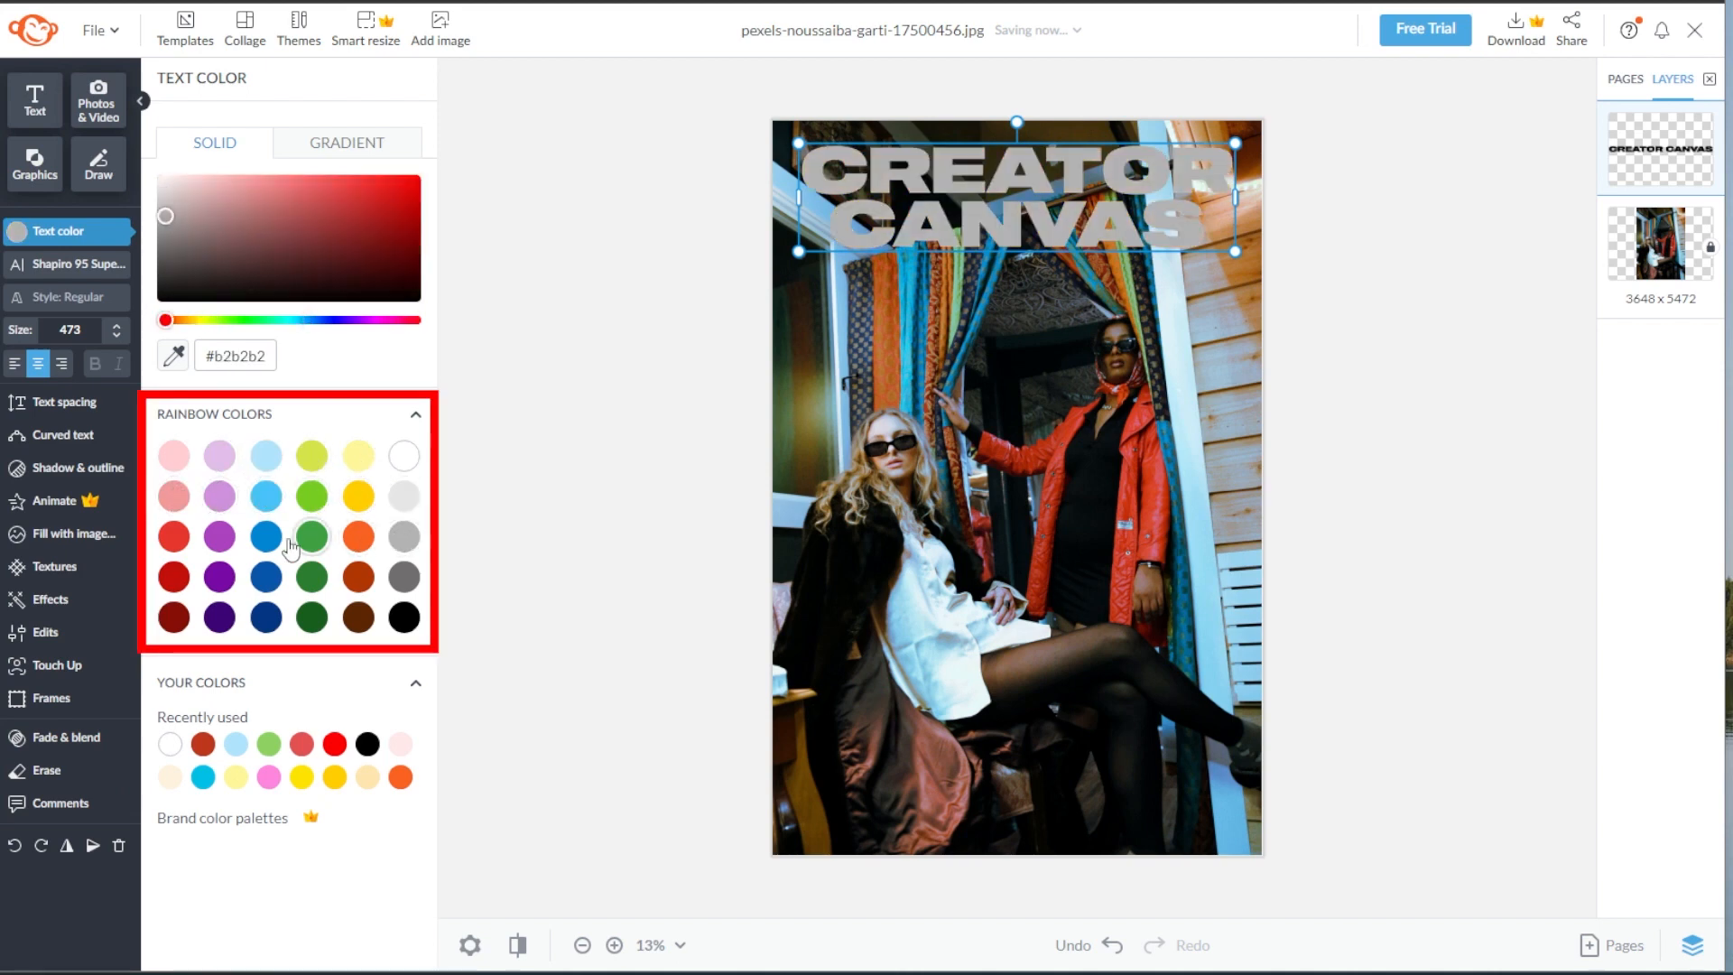
left_click(219, 536)
left_click(176, 617)
left_click(404, 617)
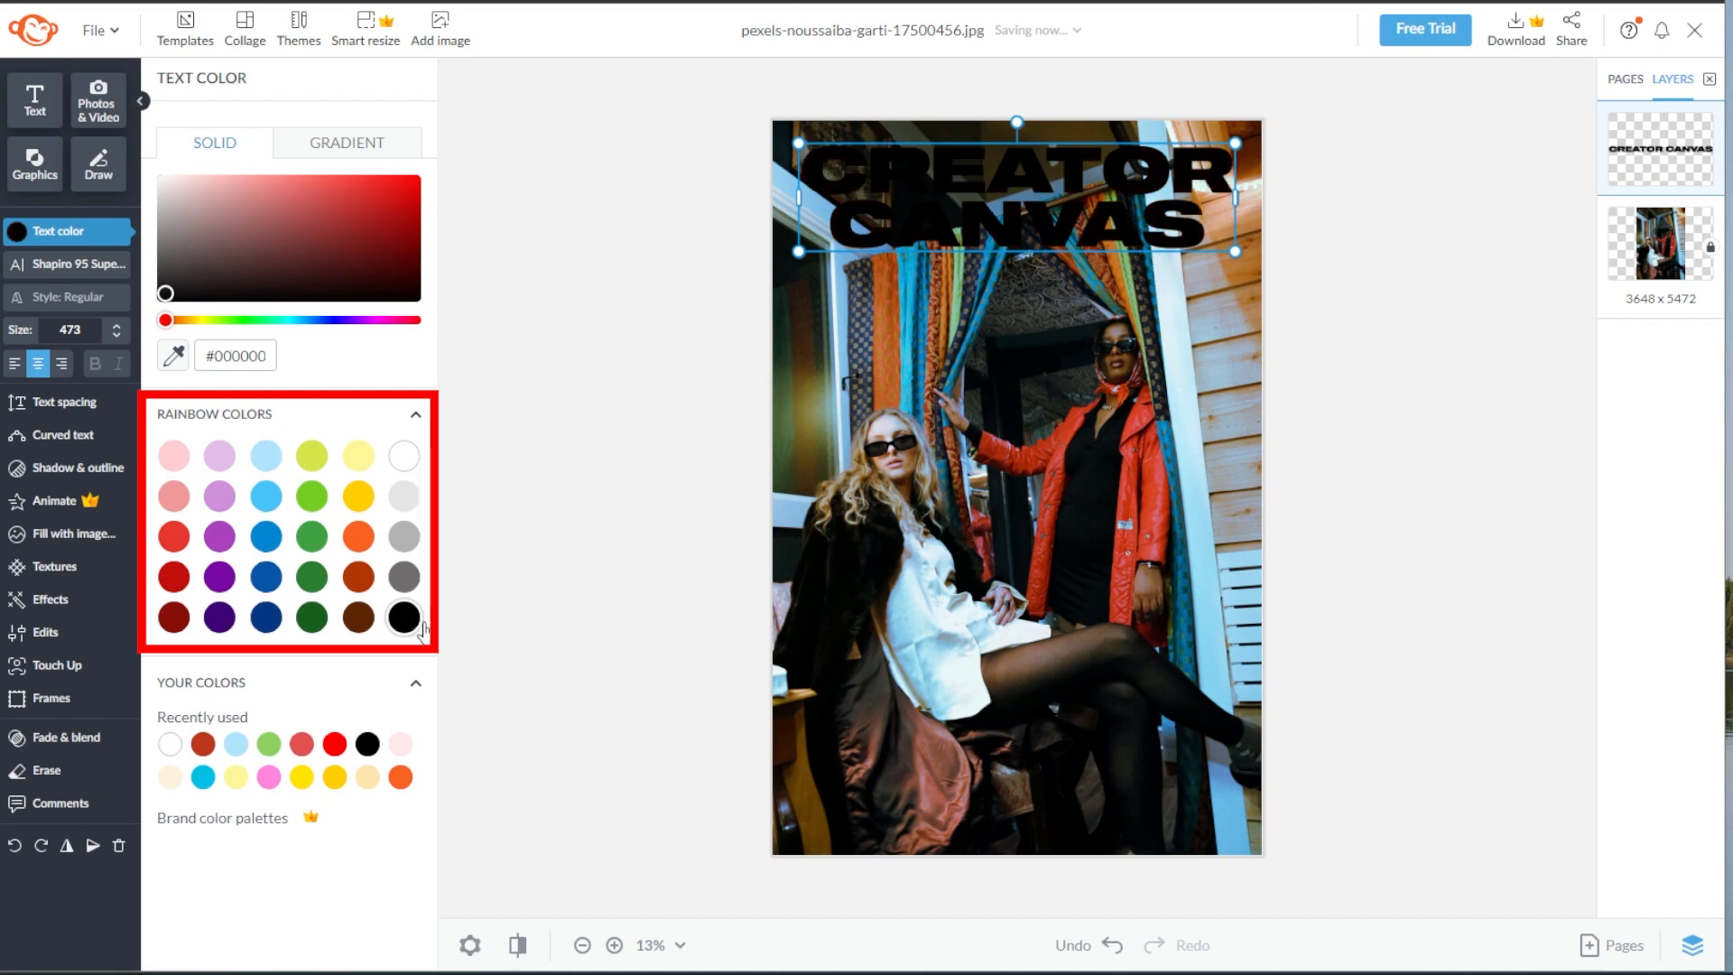
- Try several recently used colors on the title, including gold #ffd700, coral #e45252 and orange #fb6222
left_click(301, 776)
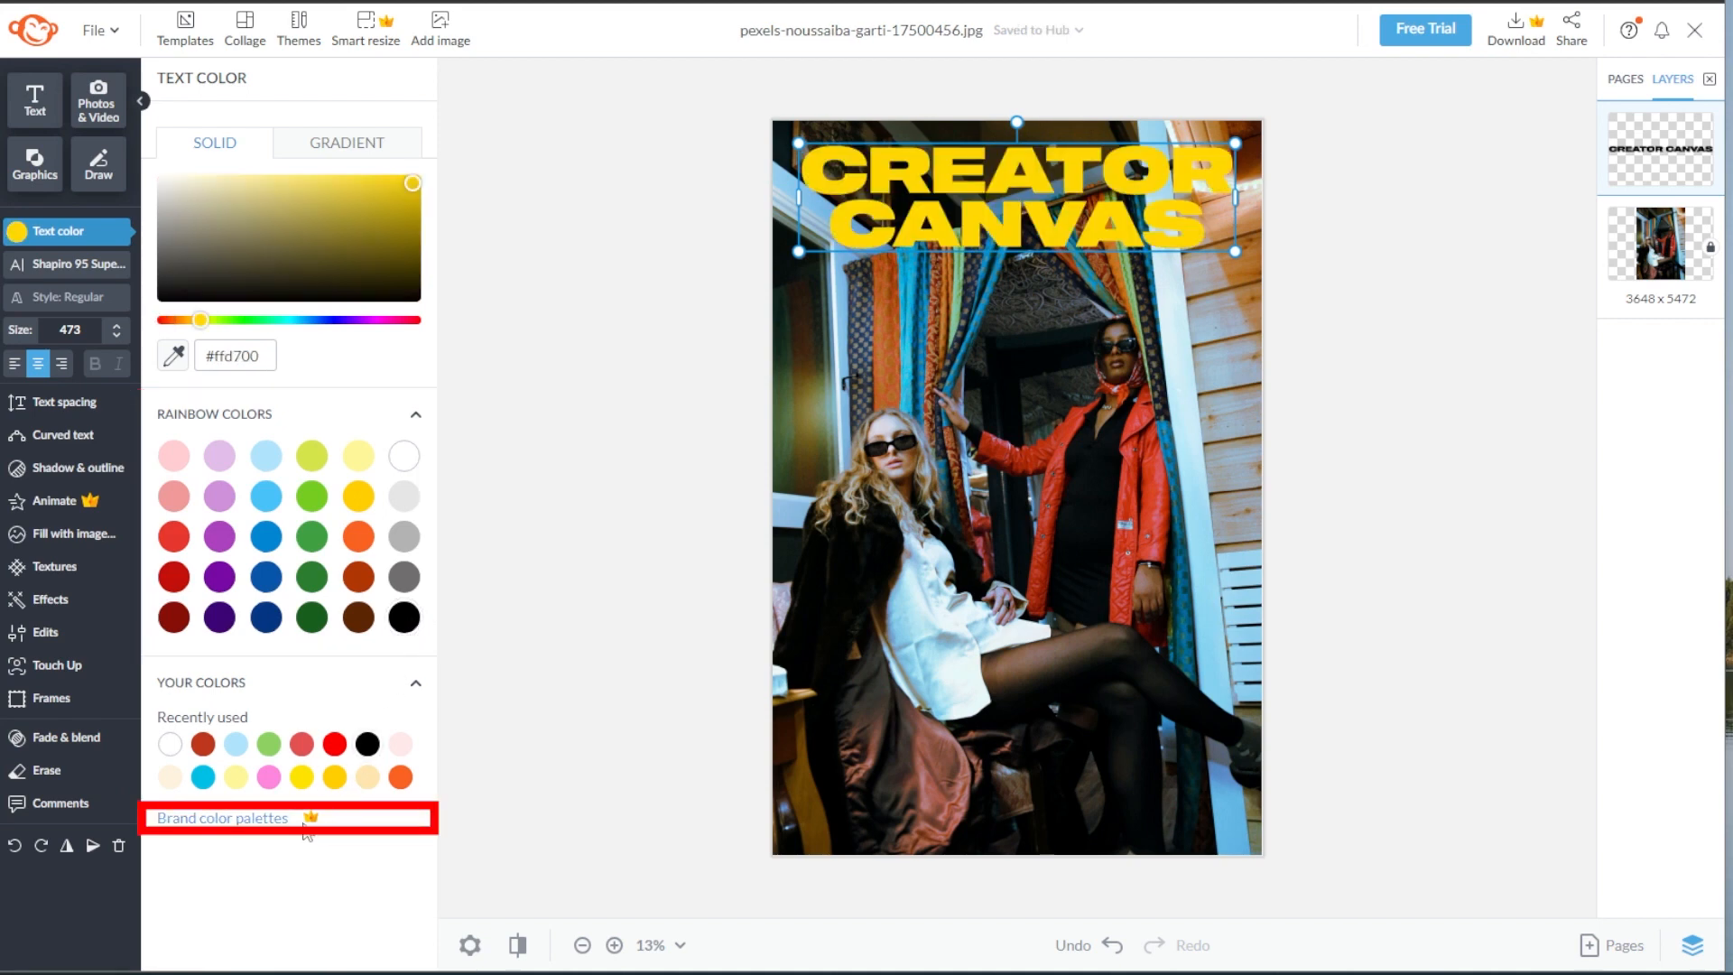
left_click(302, 744)
left_click(301, 777)
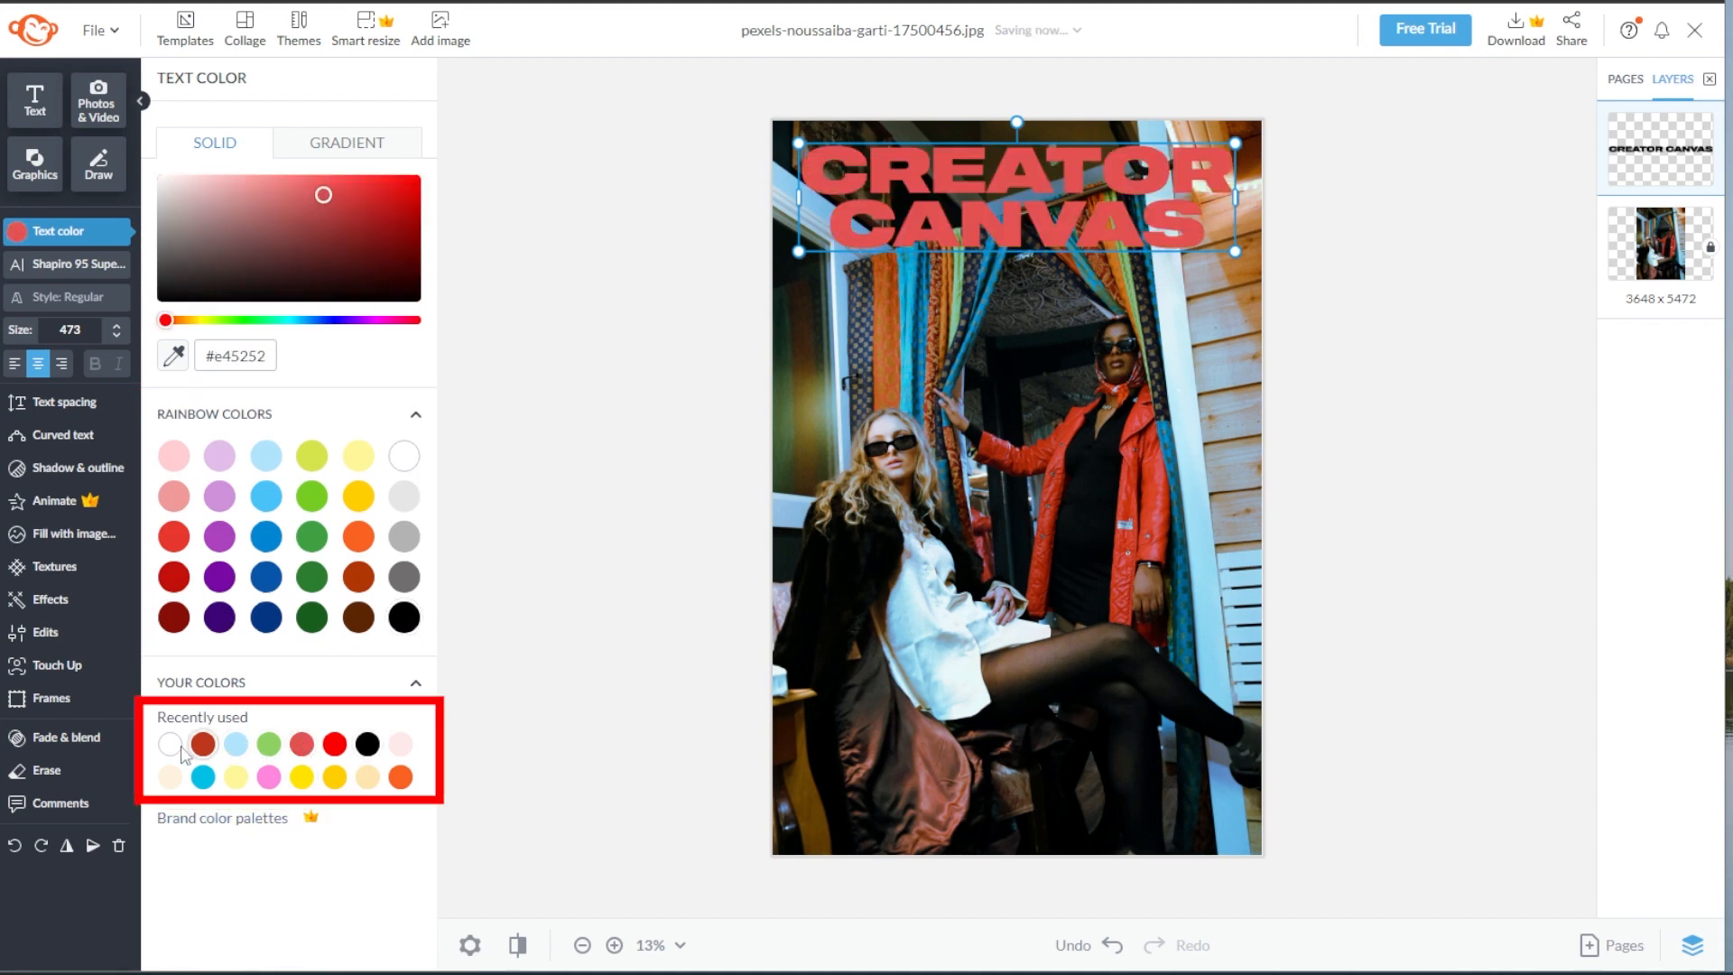
left_click(400, 745)
left_click(400, 780)
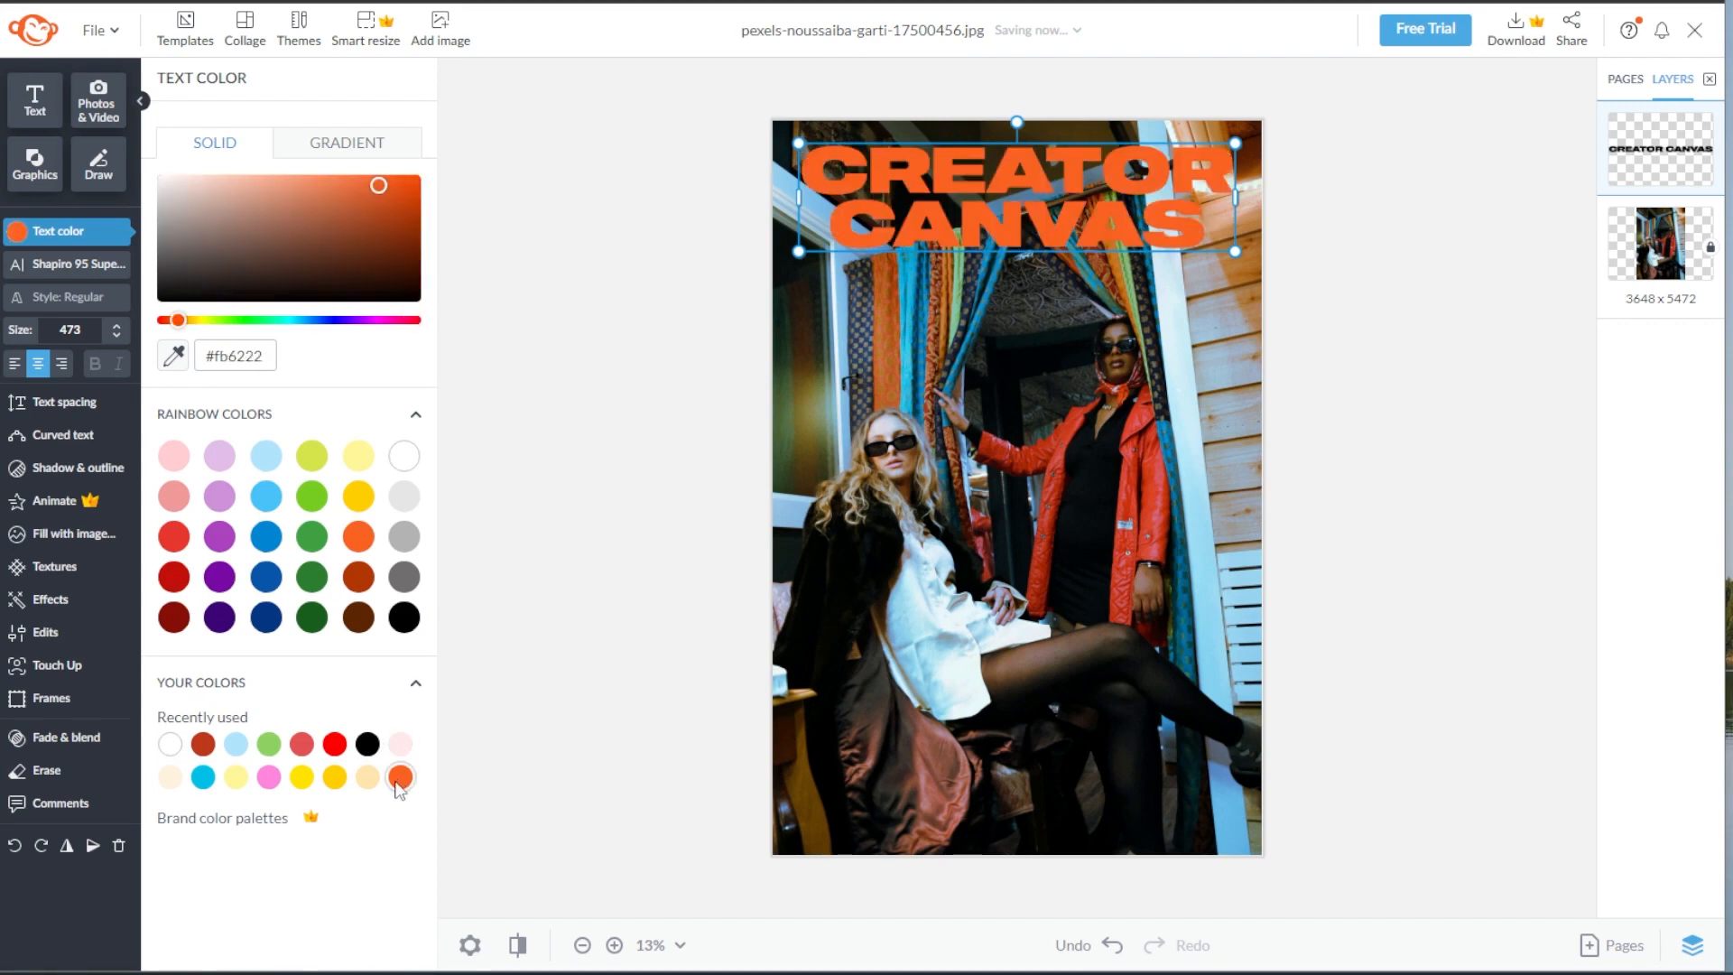
left_click(358, 455)
- Try bright, muted and grey gradient presets on the title, ending with the pale yellow muted gradient
left_click(350, 155)
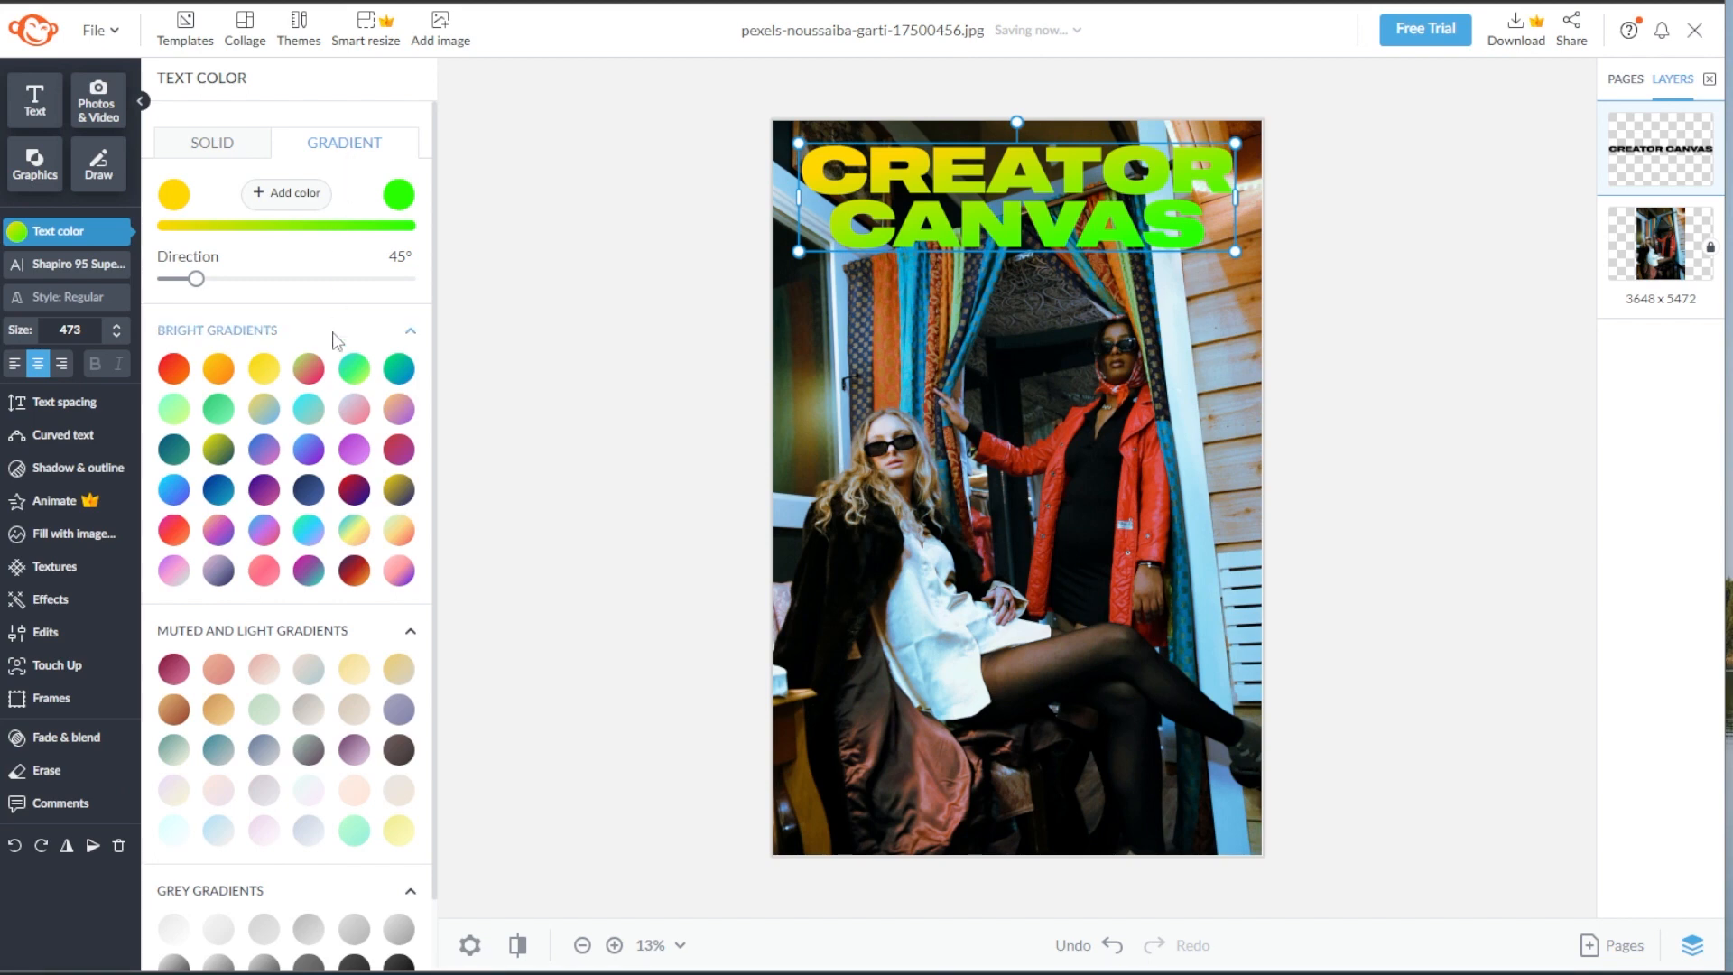
left_click(356, 376)
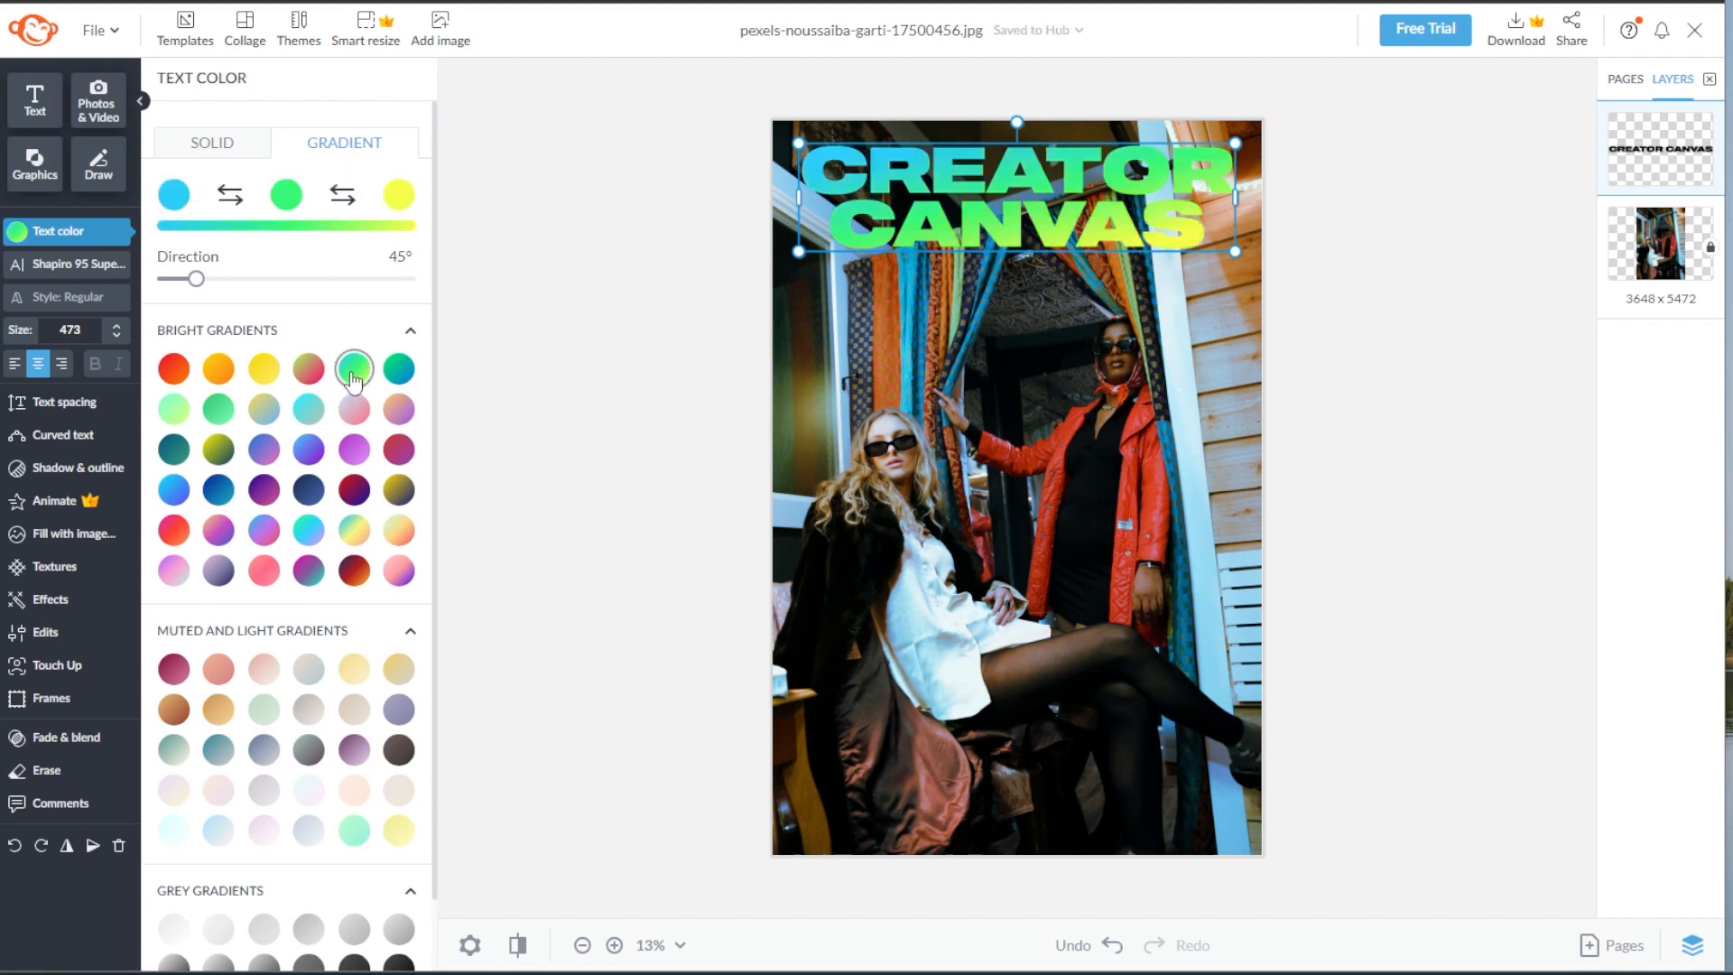
left_click(298, 376)
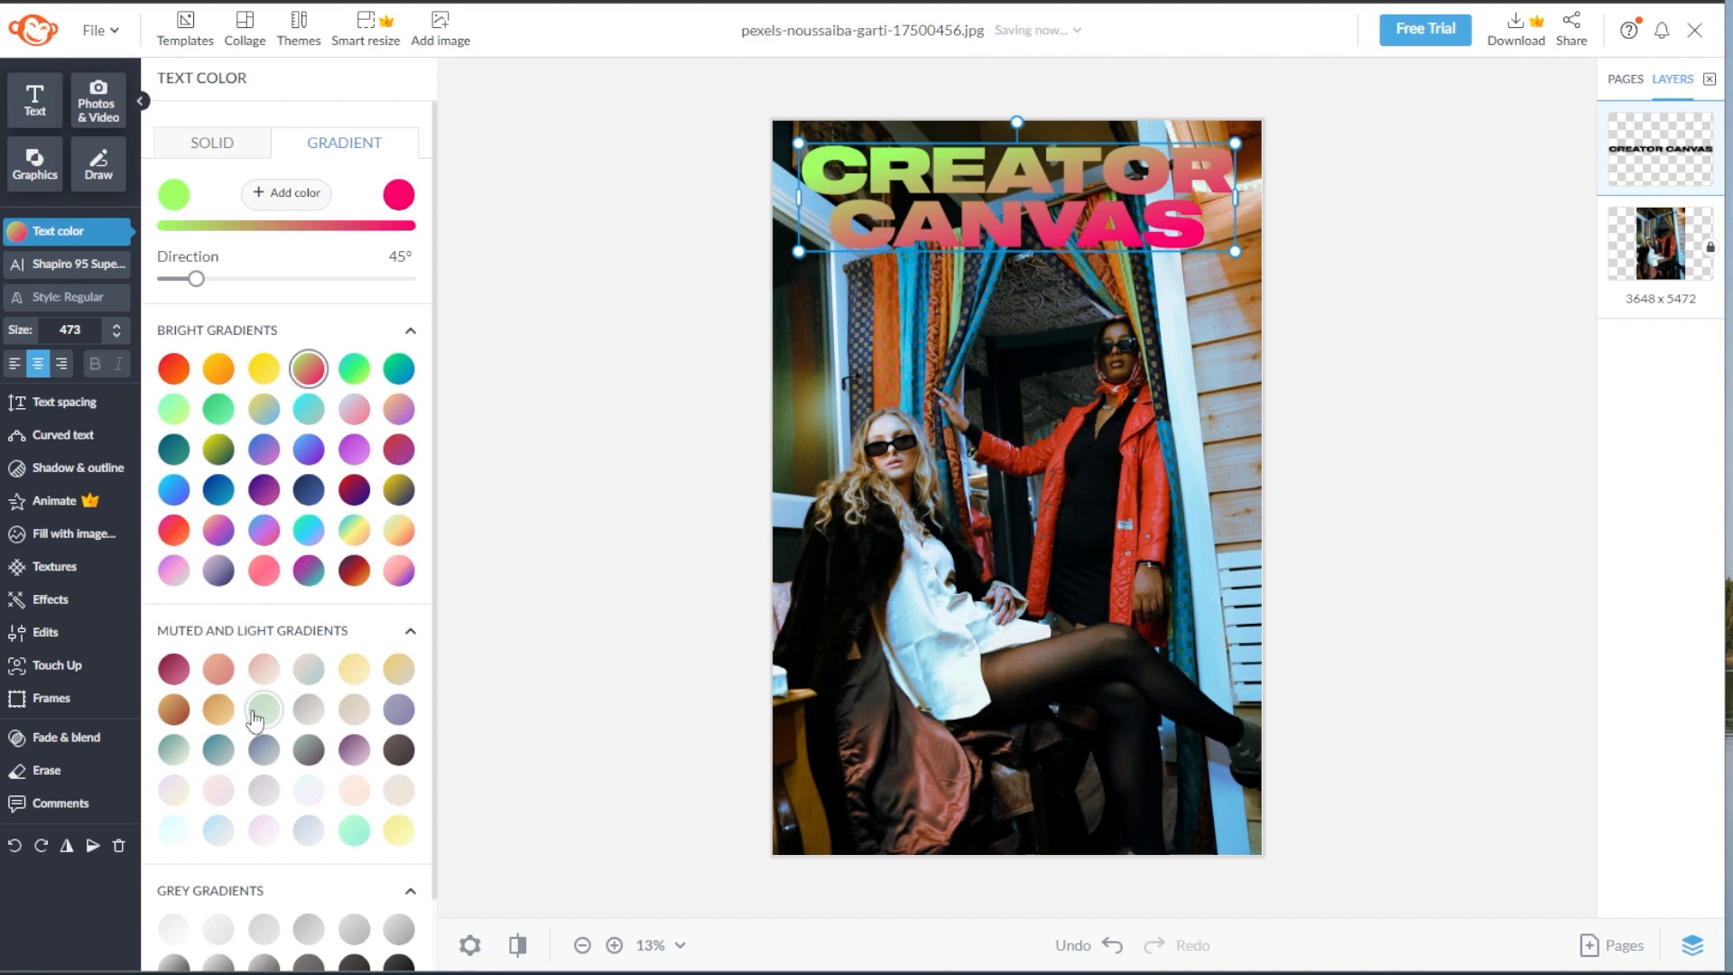
left_click(308, 709)
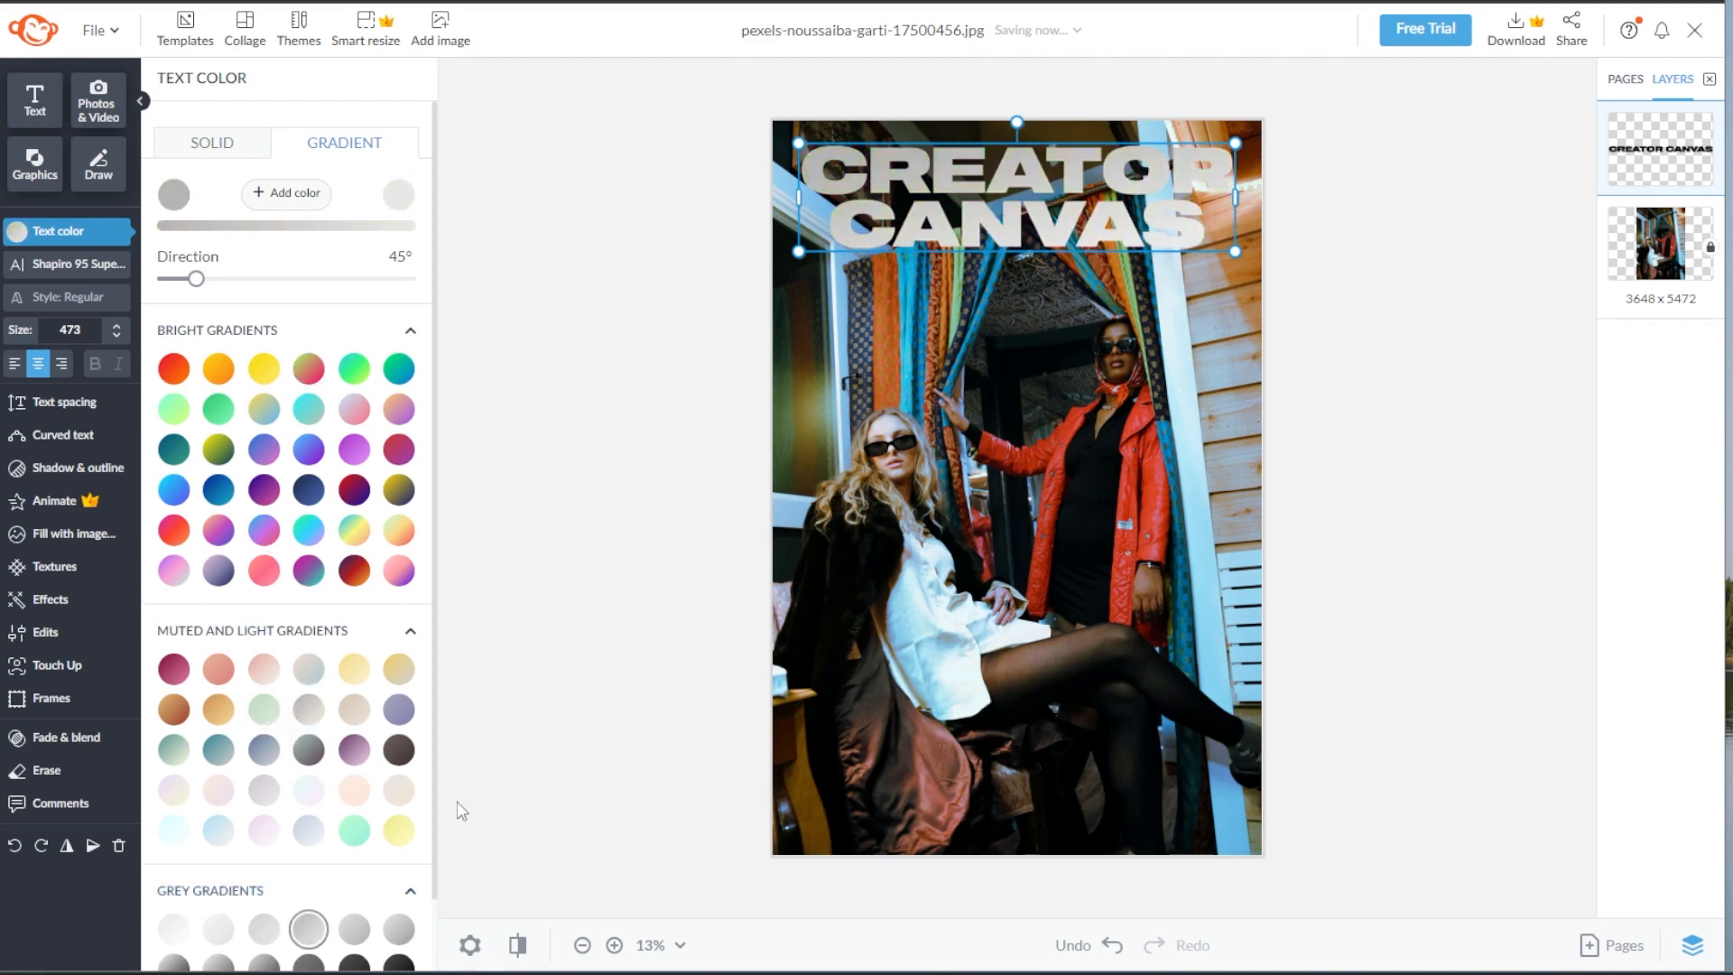
scroll(424, 776, "down", 2)
left_click(410, 754)
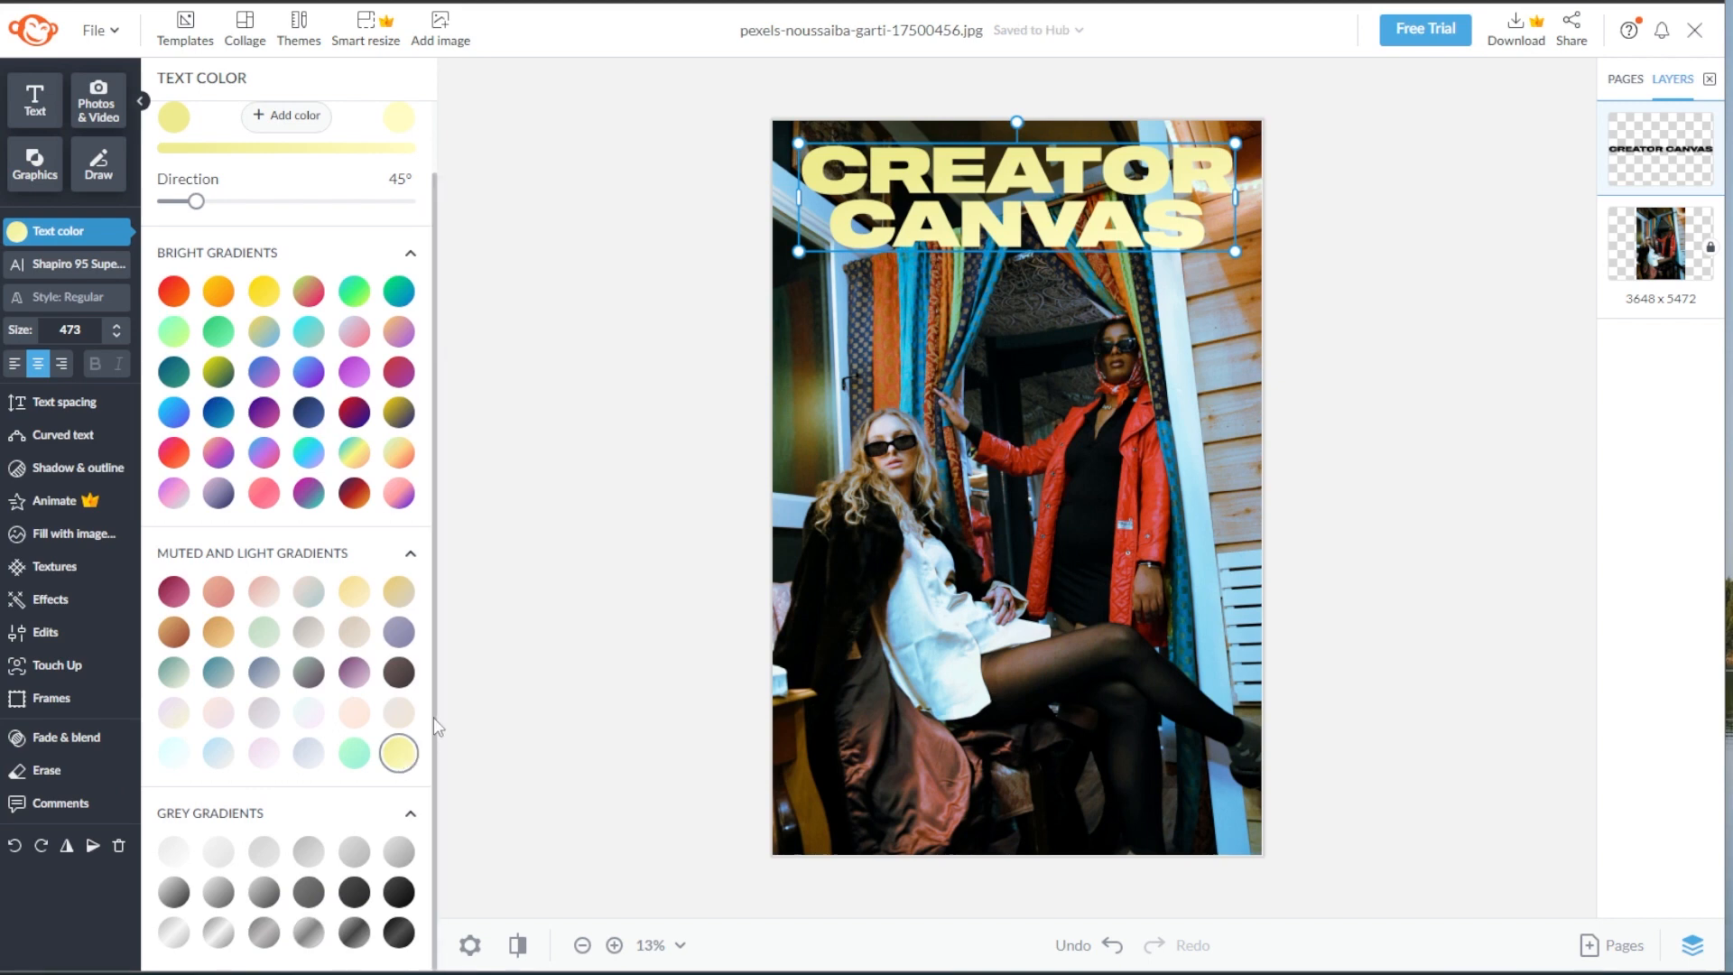
scroll(433, 716, "up", 2)
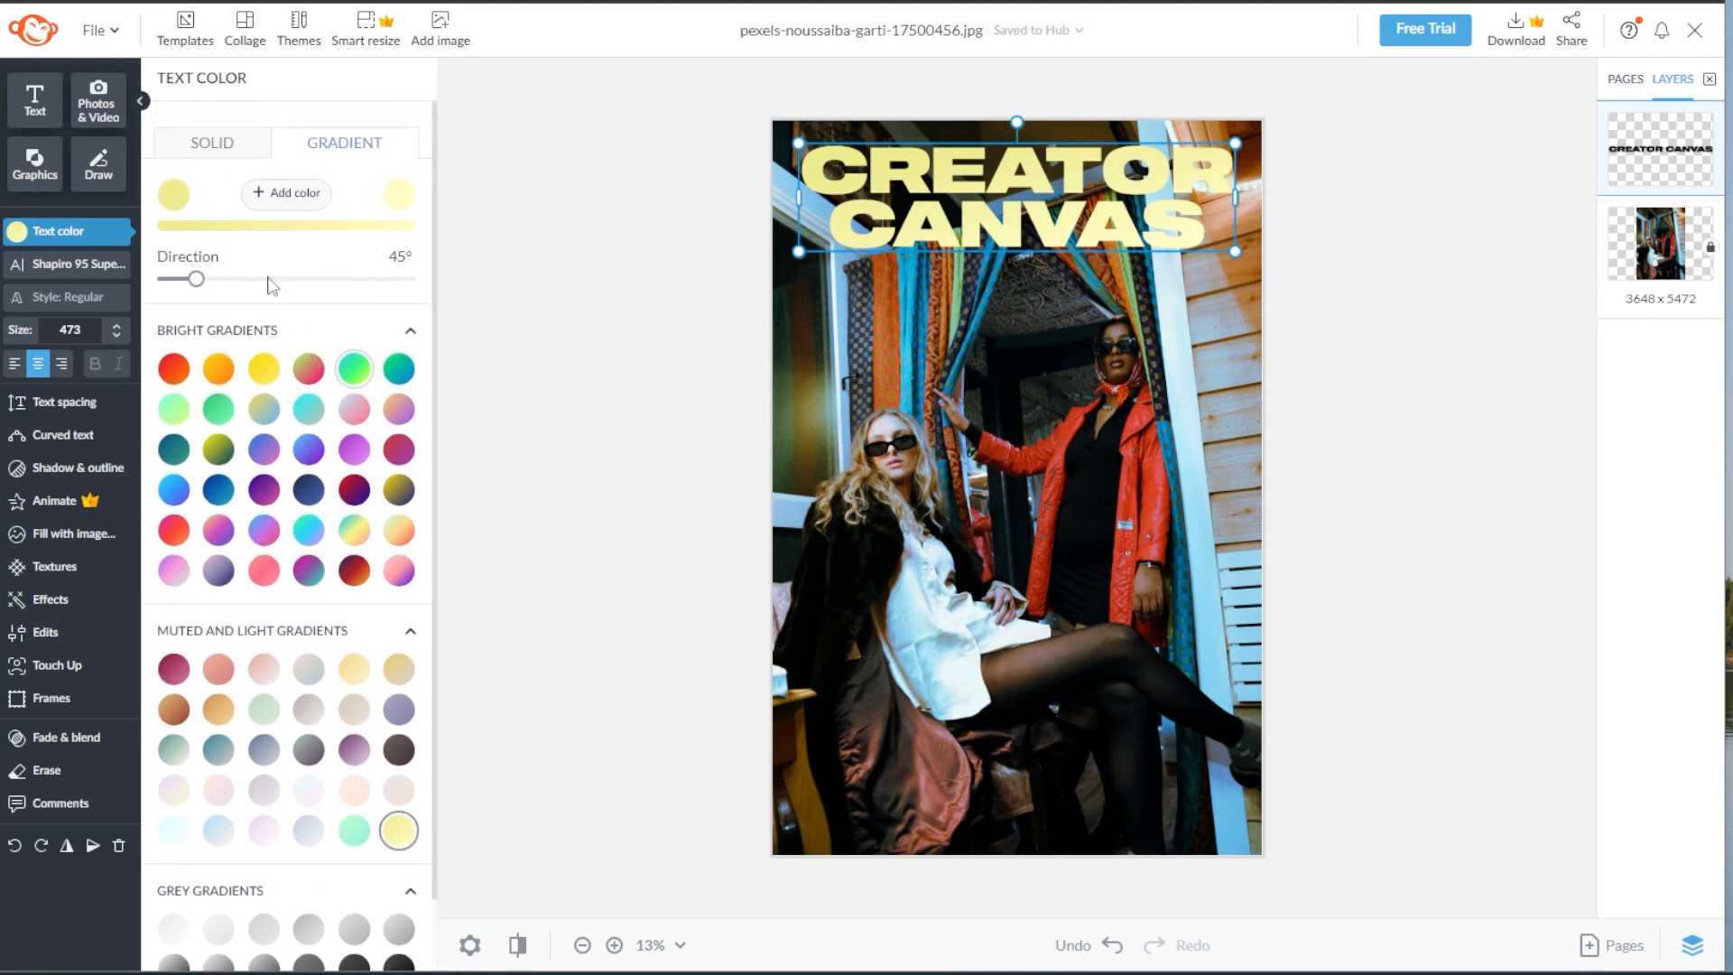
- Set the title gradient's start color to #fff700 and end color to #ffffff, and add a middle color
left_click(175, 195)
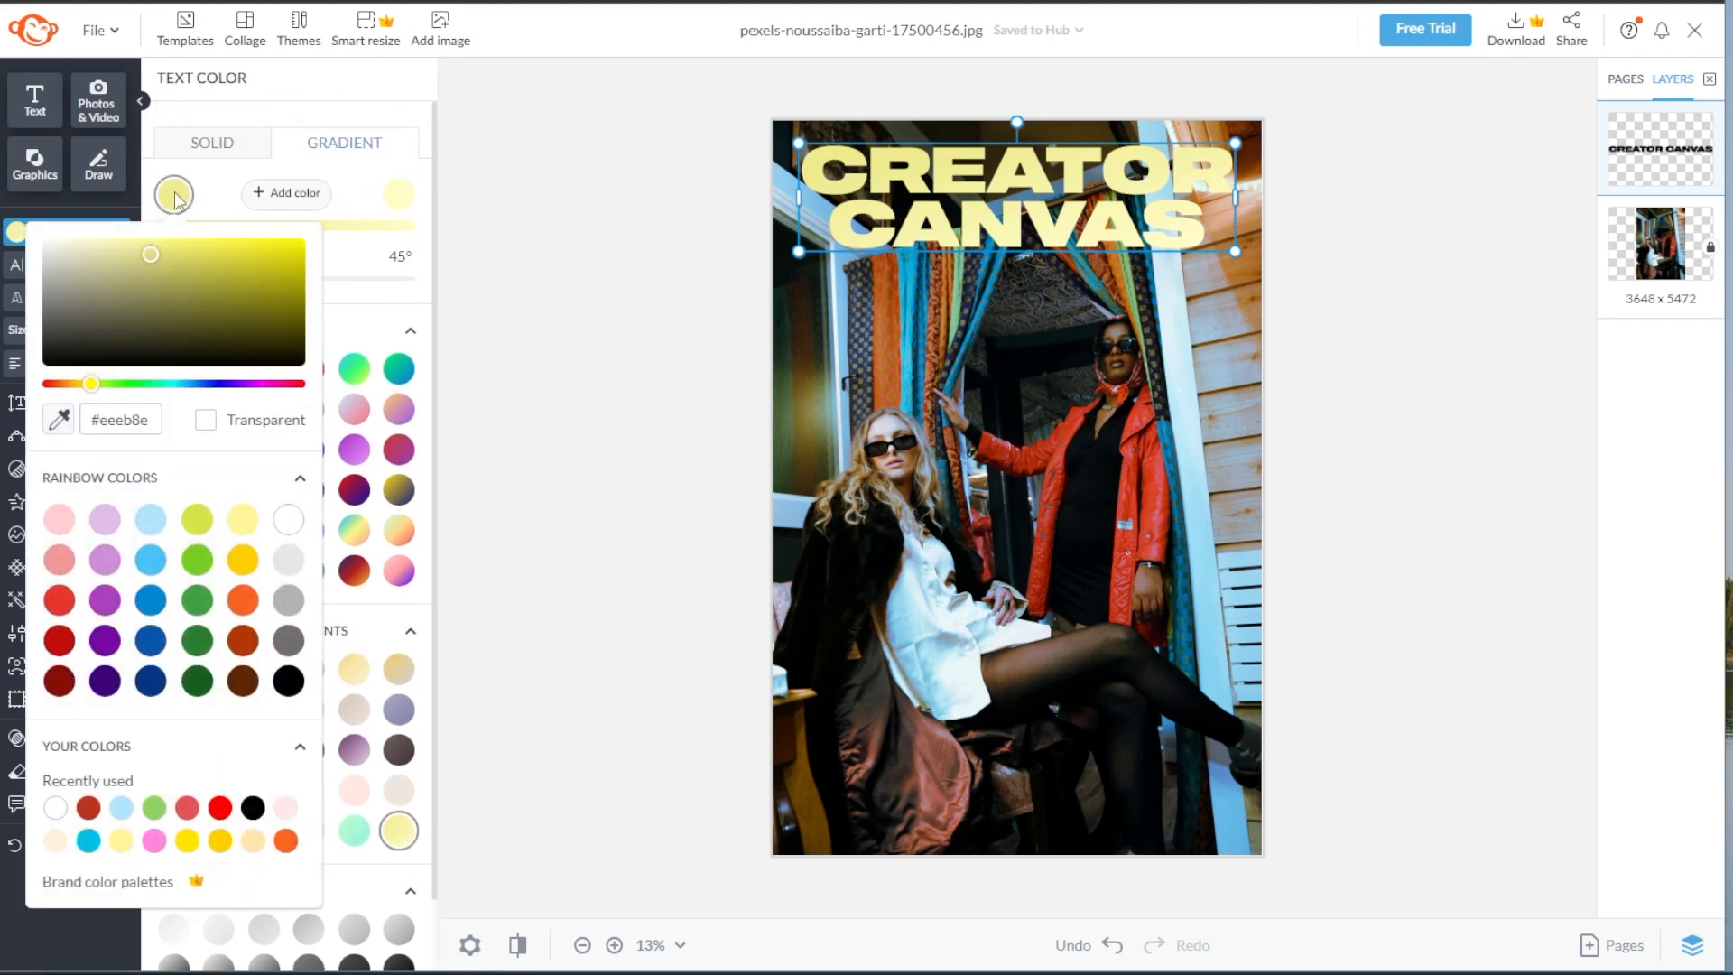
left_click_drag(184, 256, 323, 249)
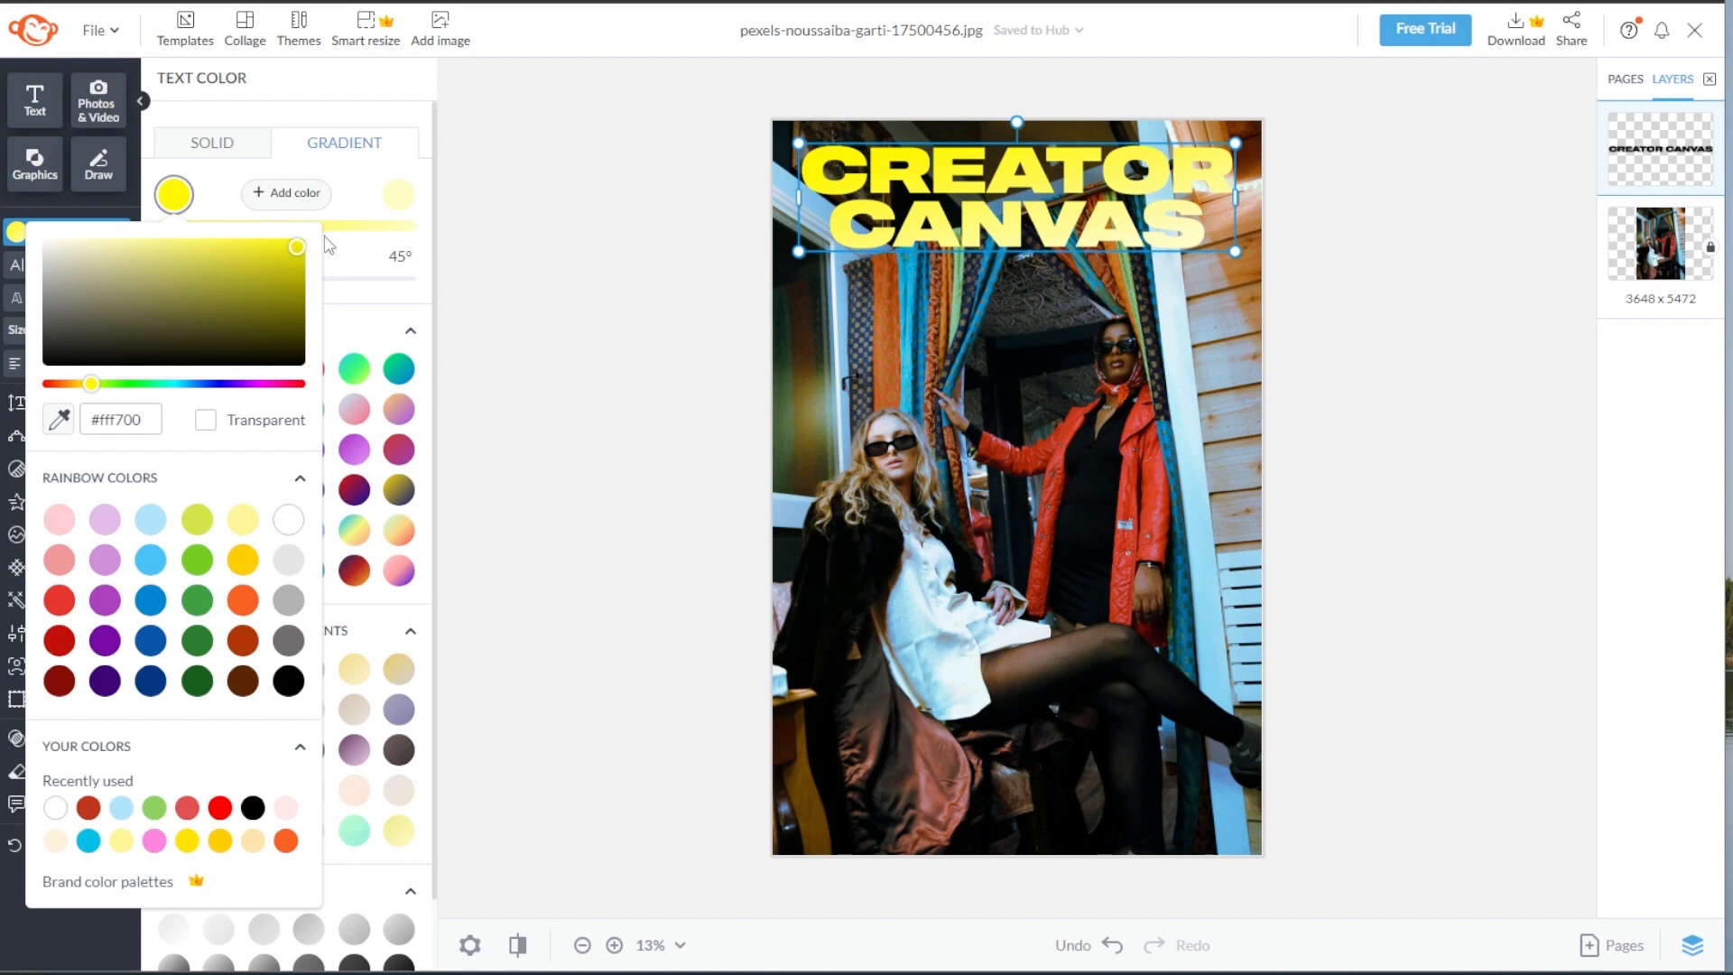
left_click(400, 200)
left_click_drag(269, 242, 259, 236)
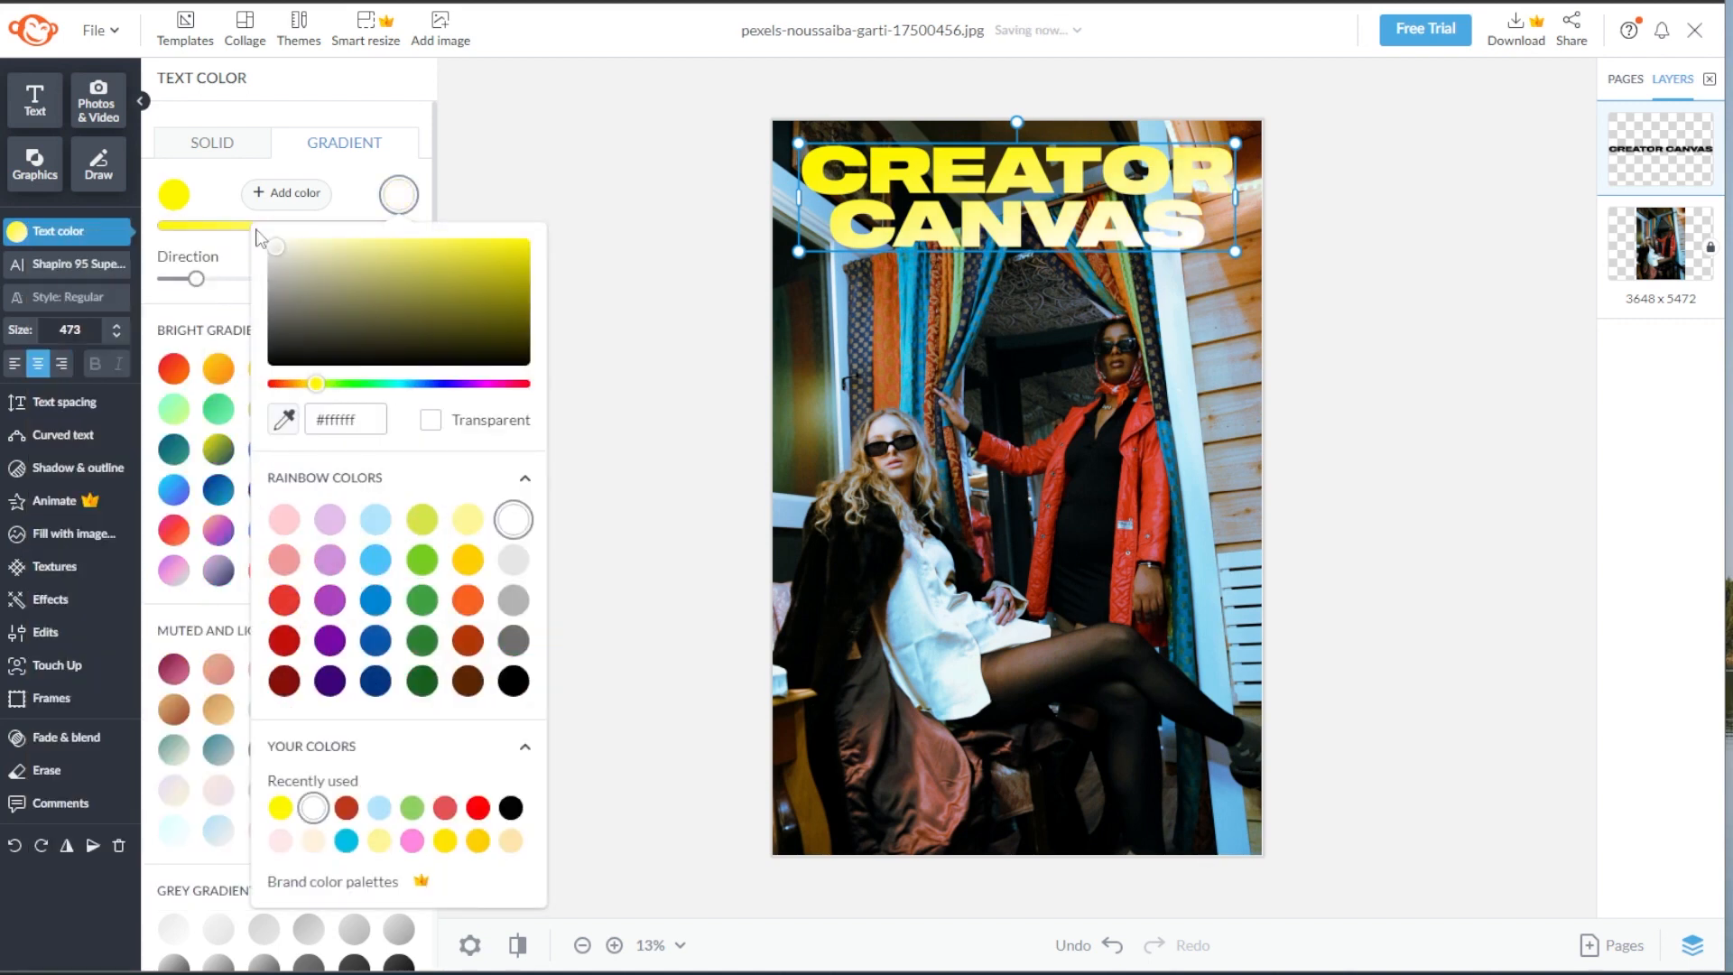
left_click(286, 192)
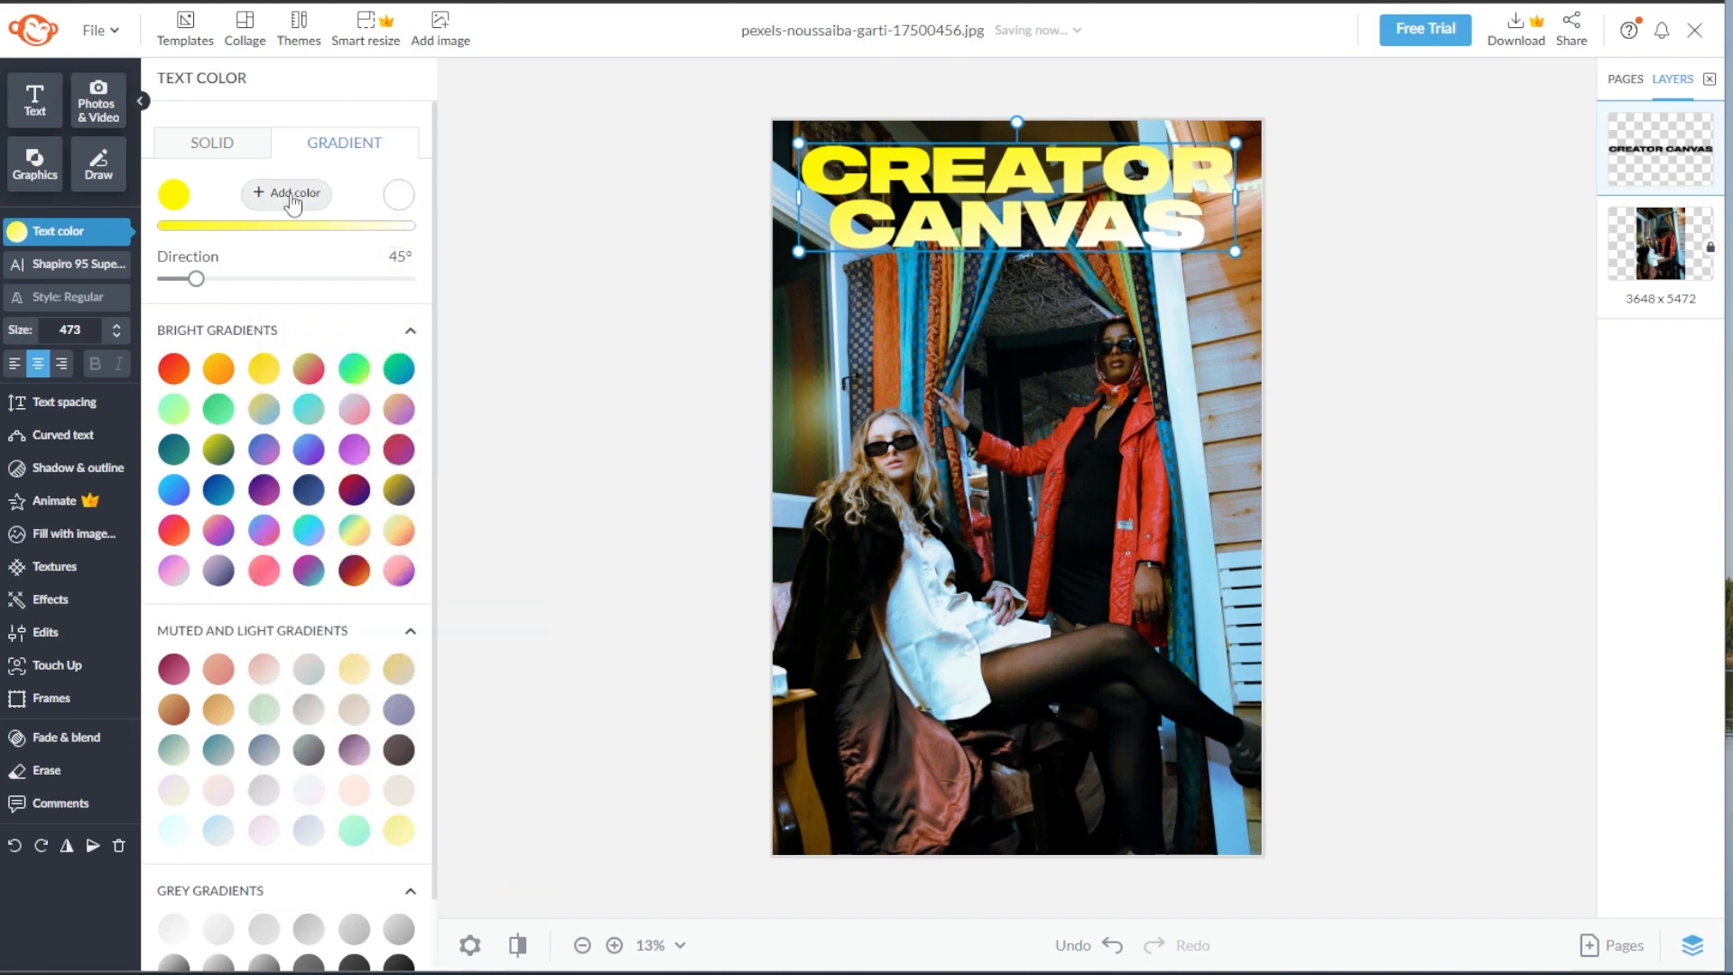
left_click(287, 192)
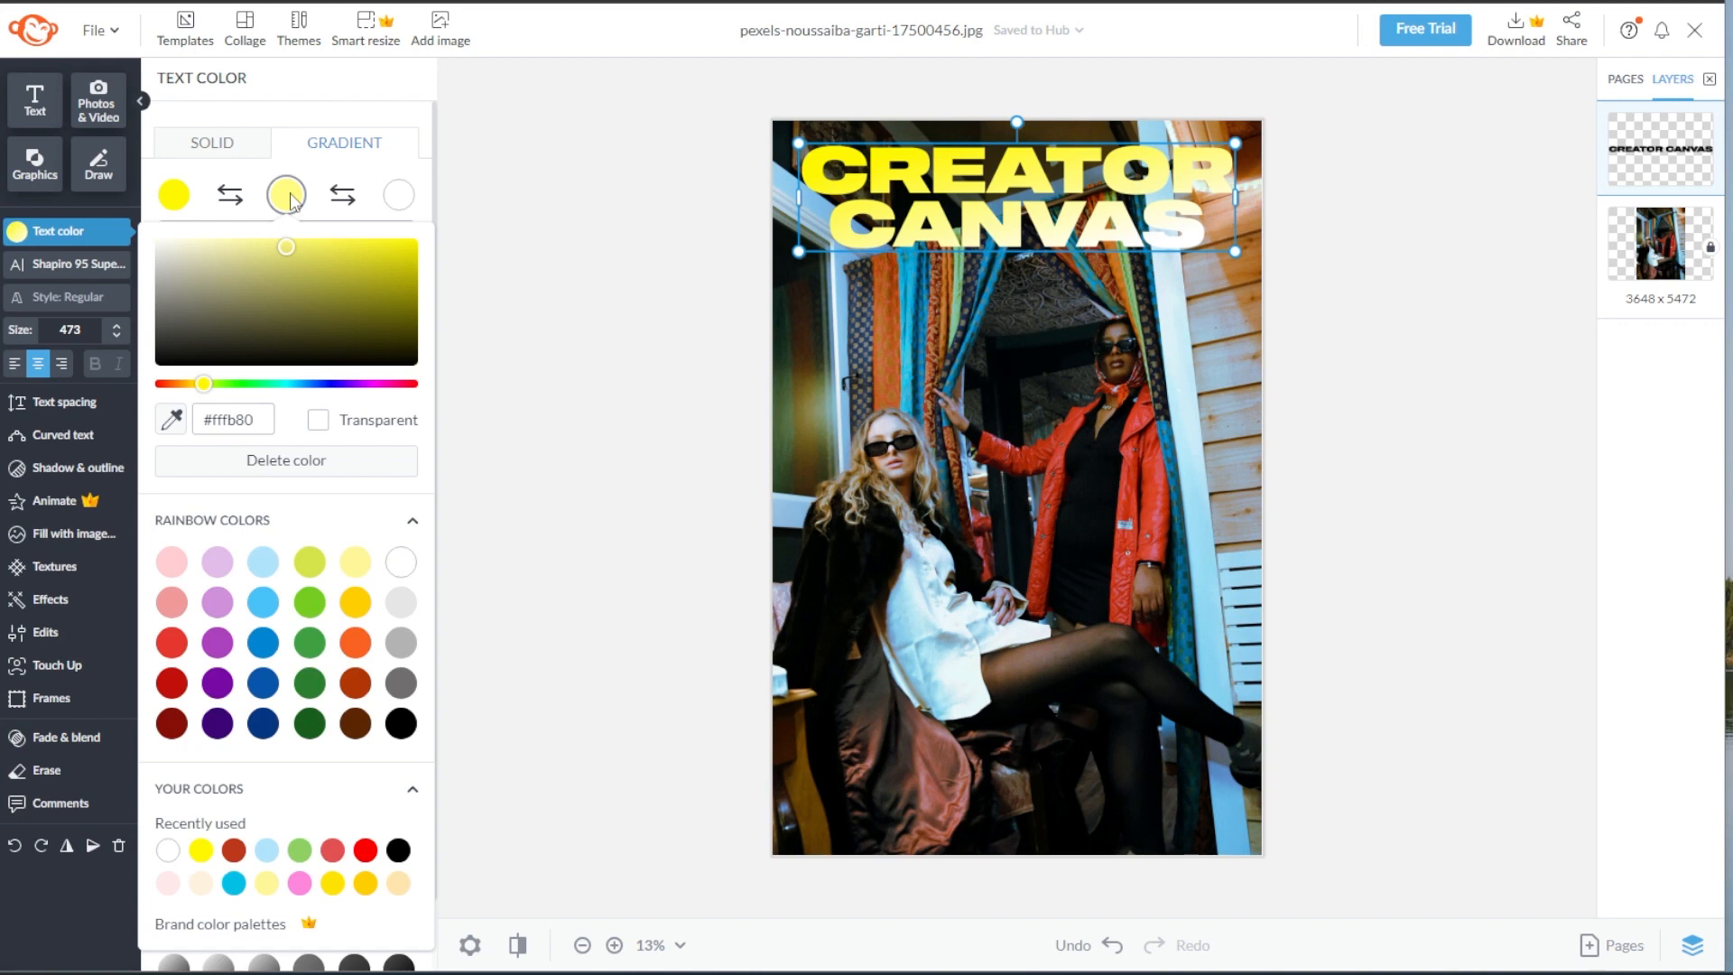
- Return the title to a solid color and shift its shade to white #ffffff and then to black #000000
left_click(242, 151)
left_click(241, 151)
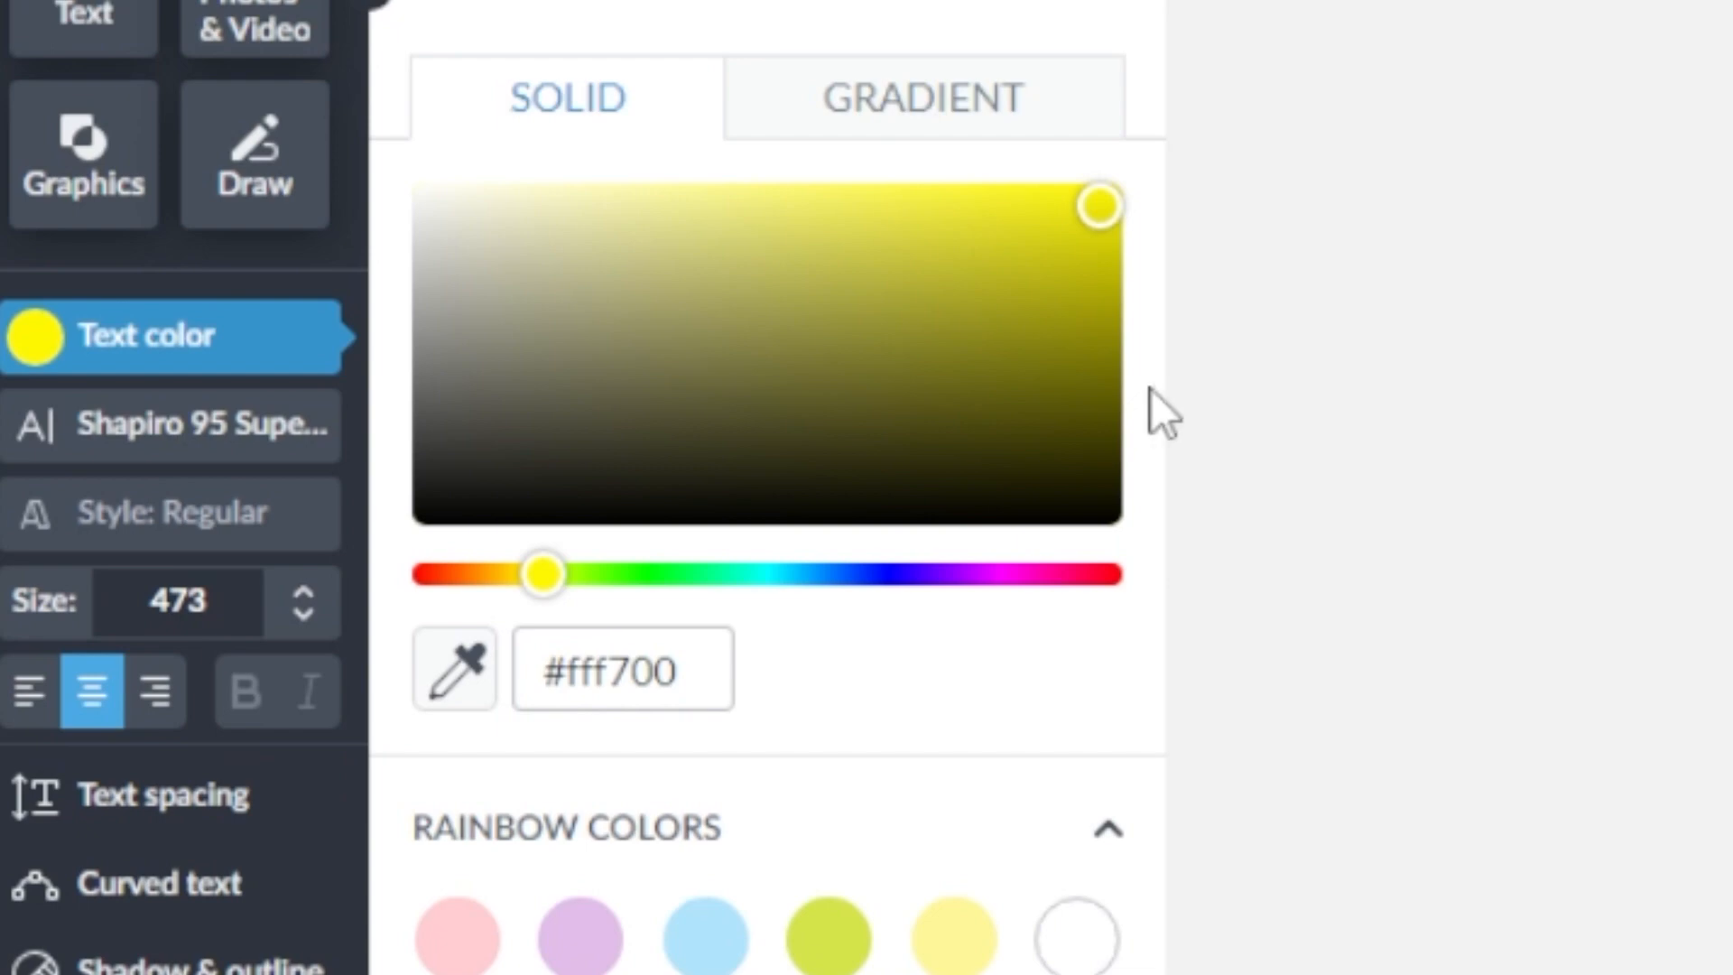
left_click(642, 670)
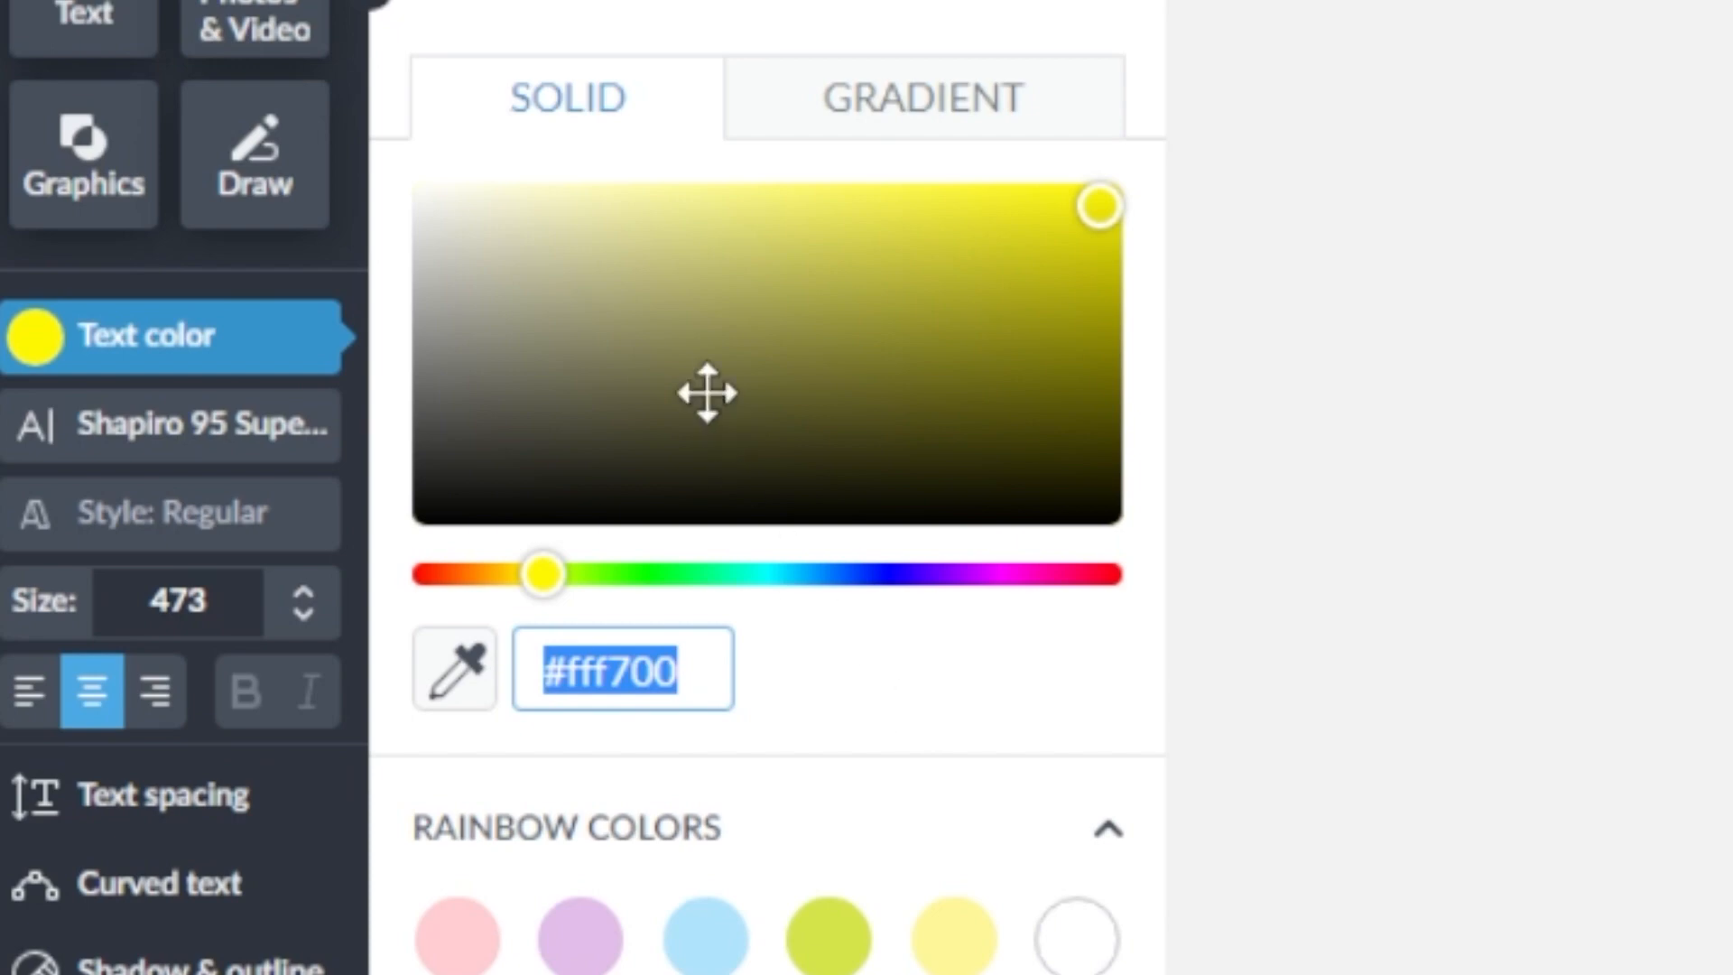
left_click_drag(707, 391, 392, 113)
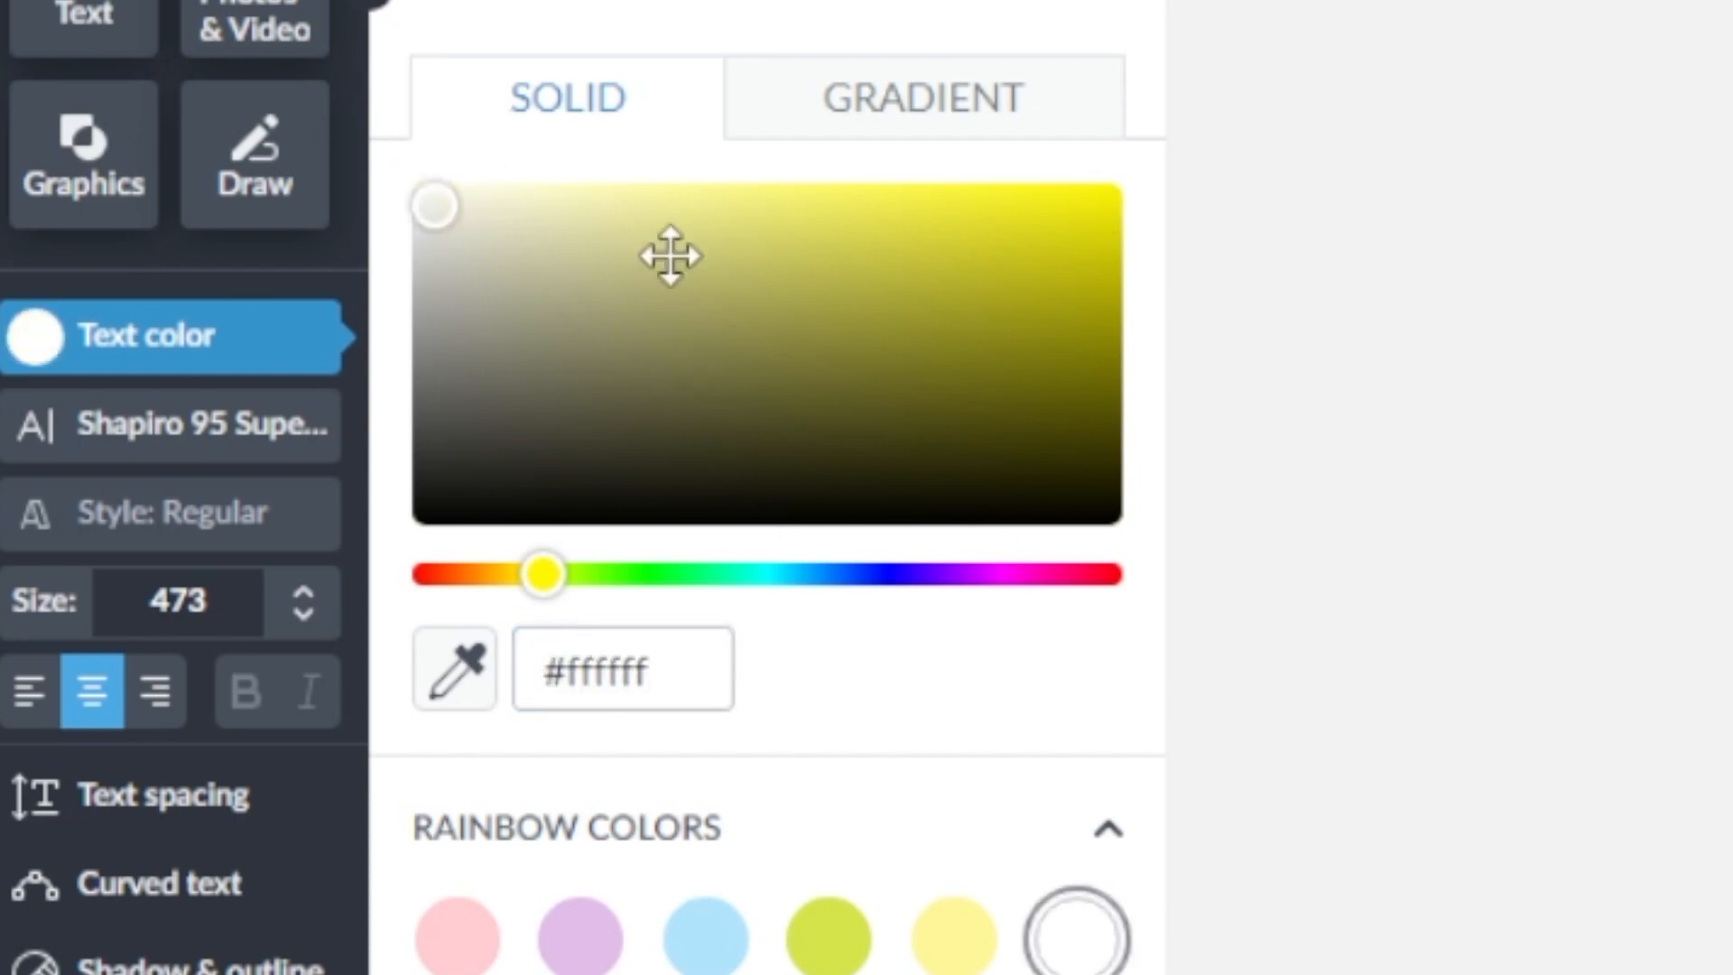
left_click_drag(781, 313, 1158, 544)
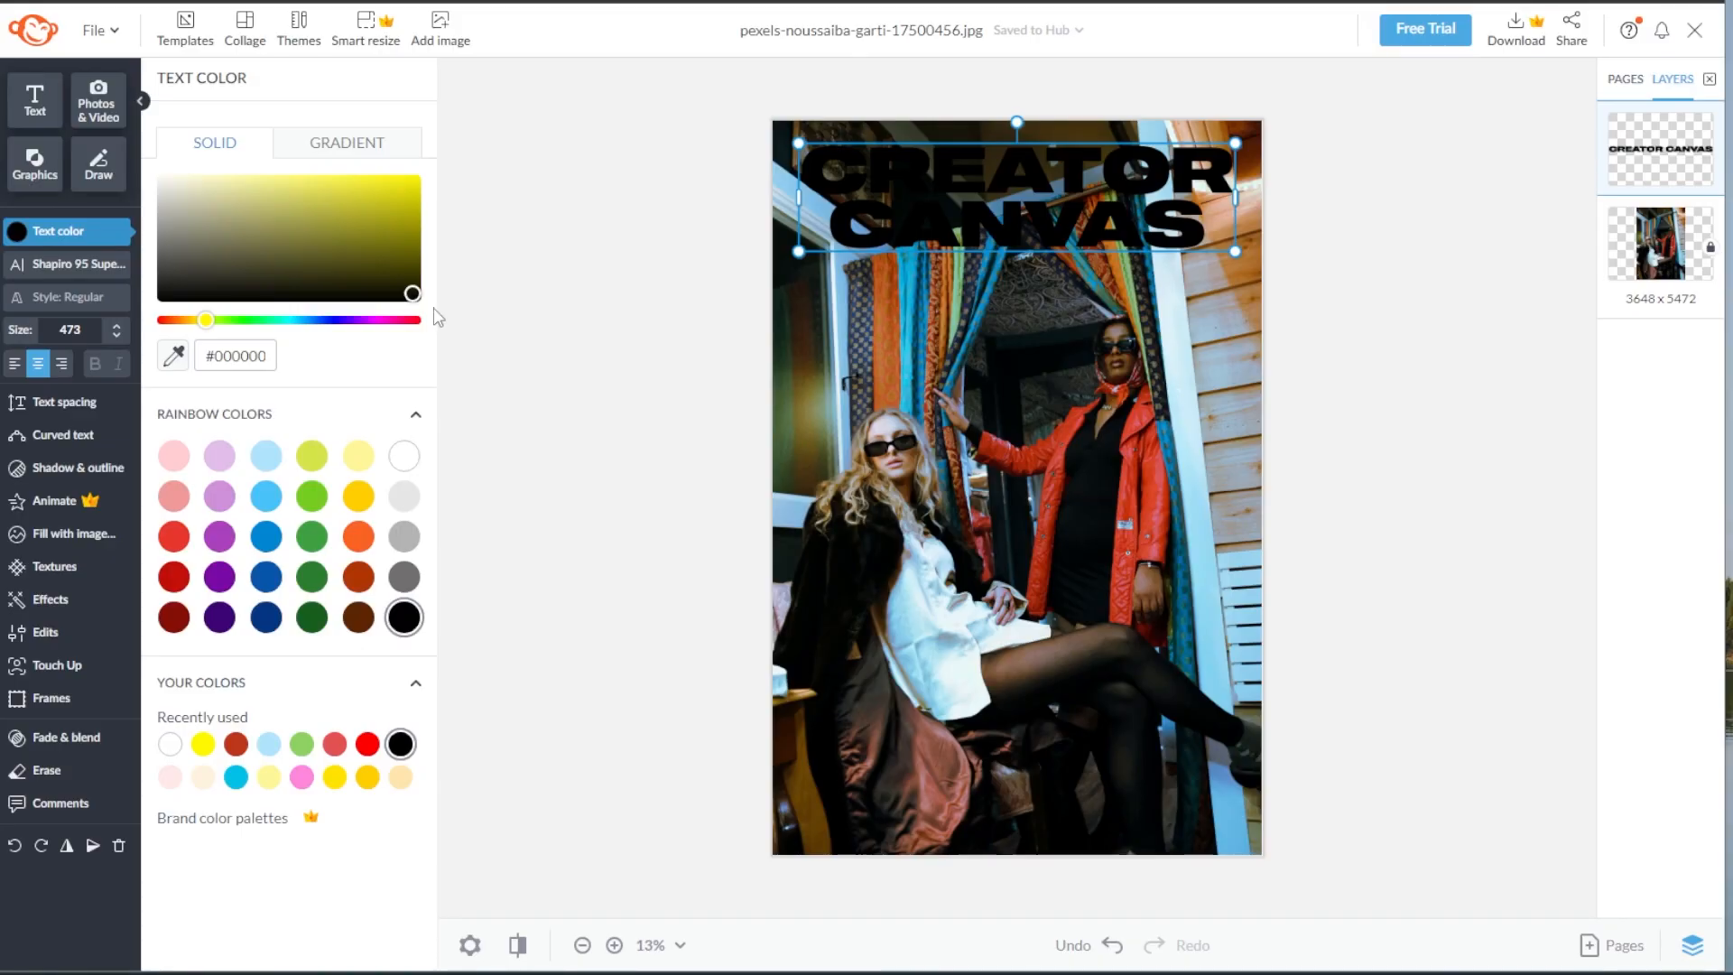
- Sample the red jacket's color from the photo for the title, and apply the recently used red #be371b
left_click(173, 357)
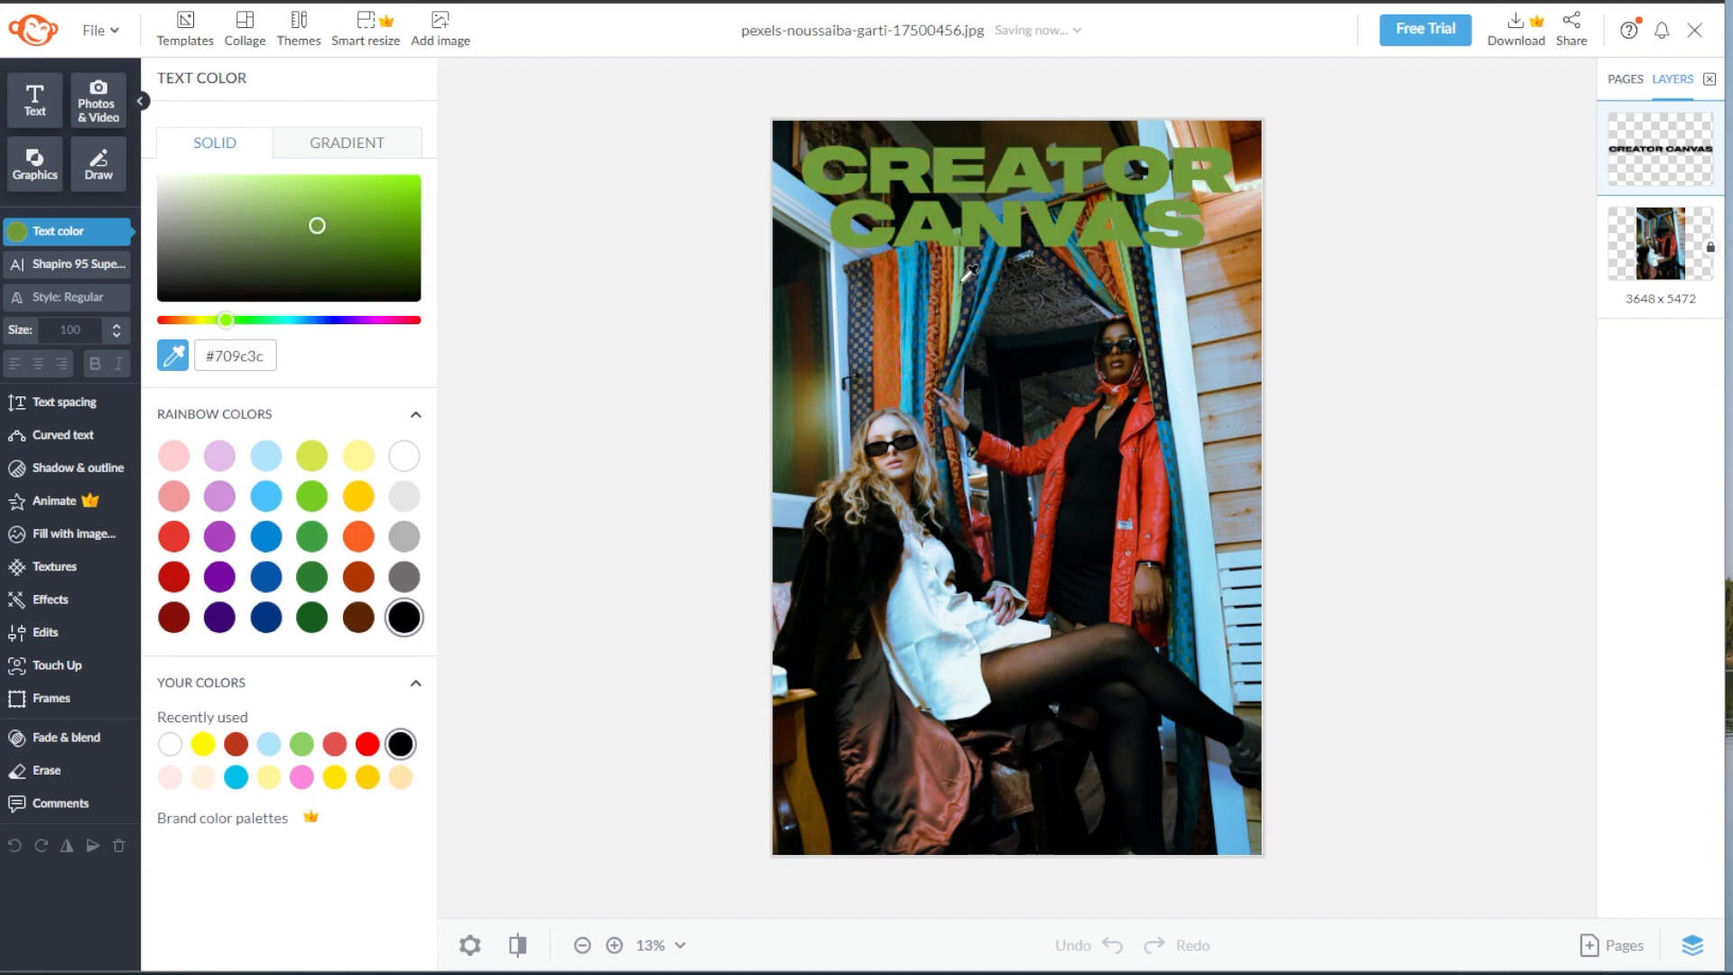
left_click(1072, 426)
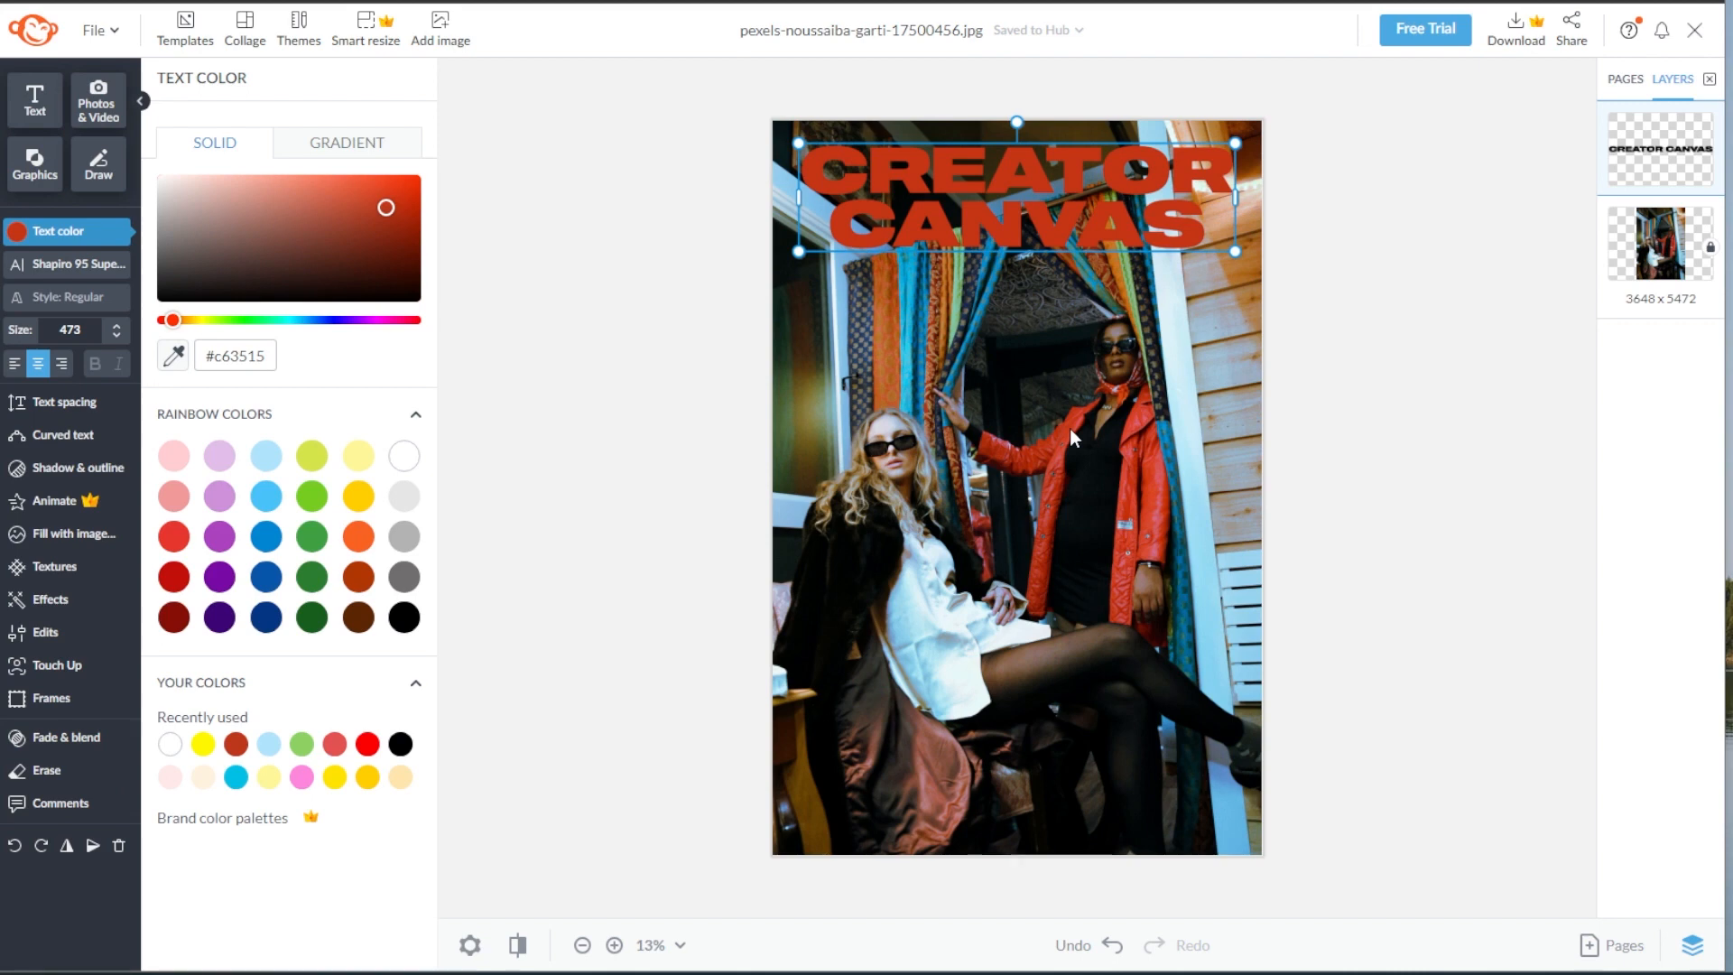
left_click(235, 744)
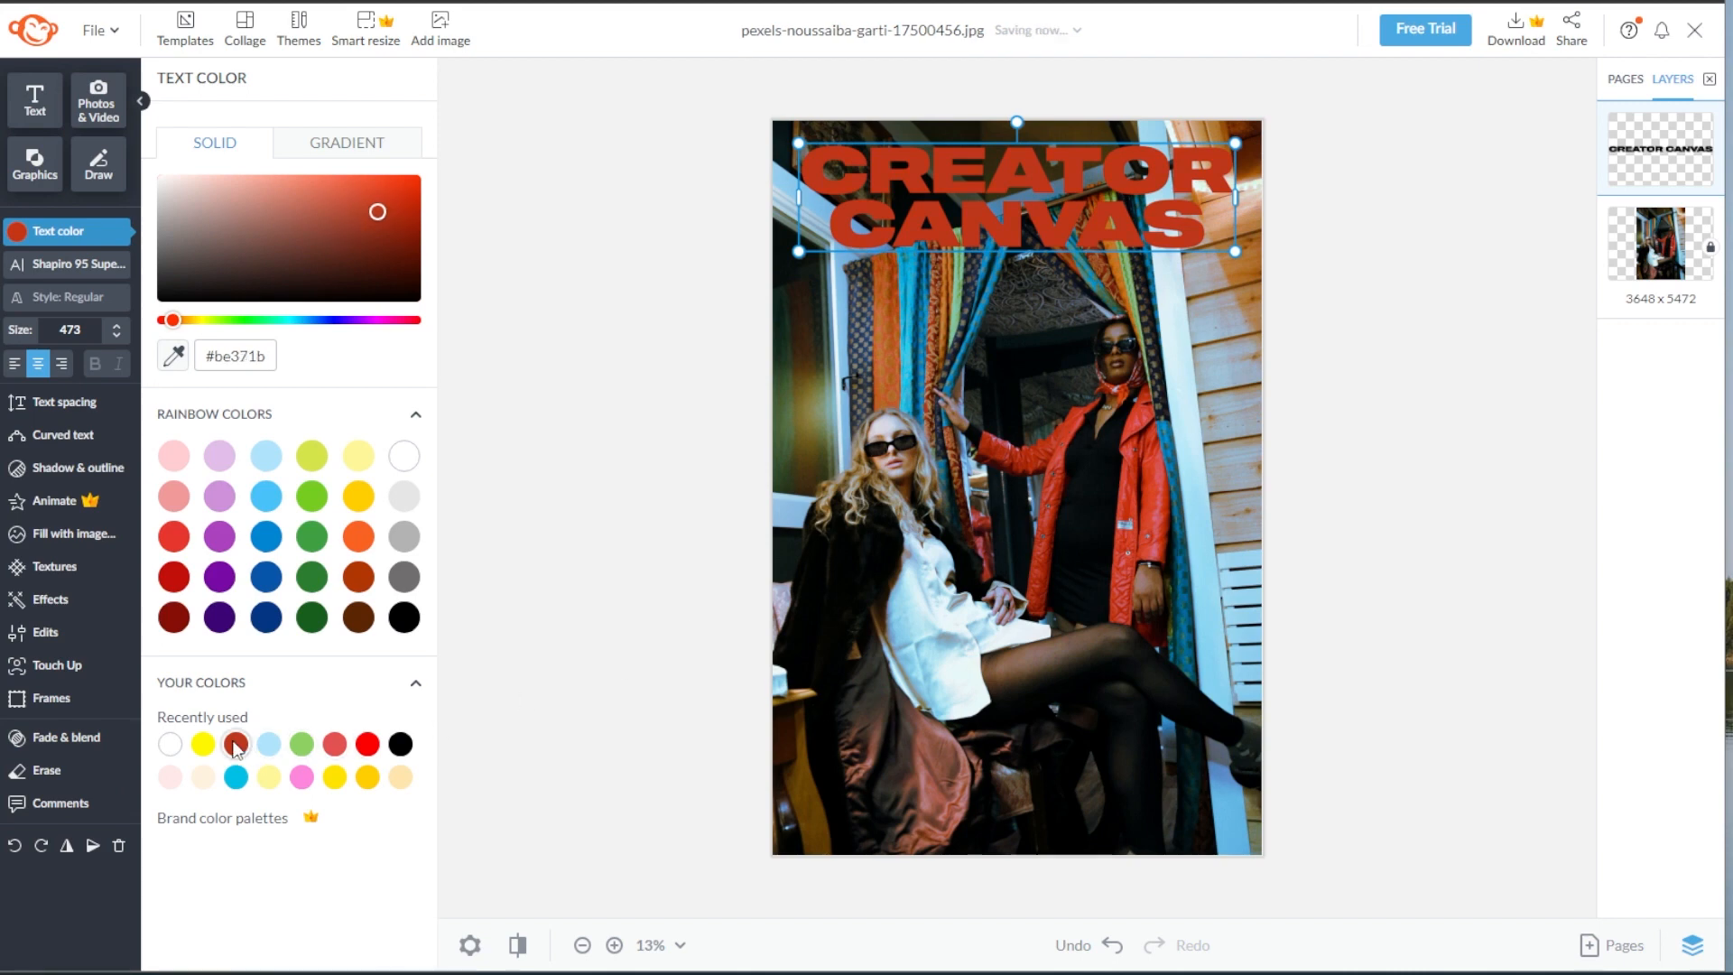